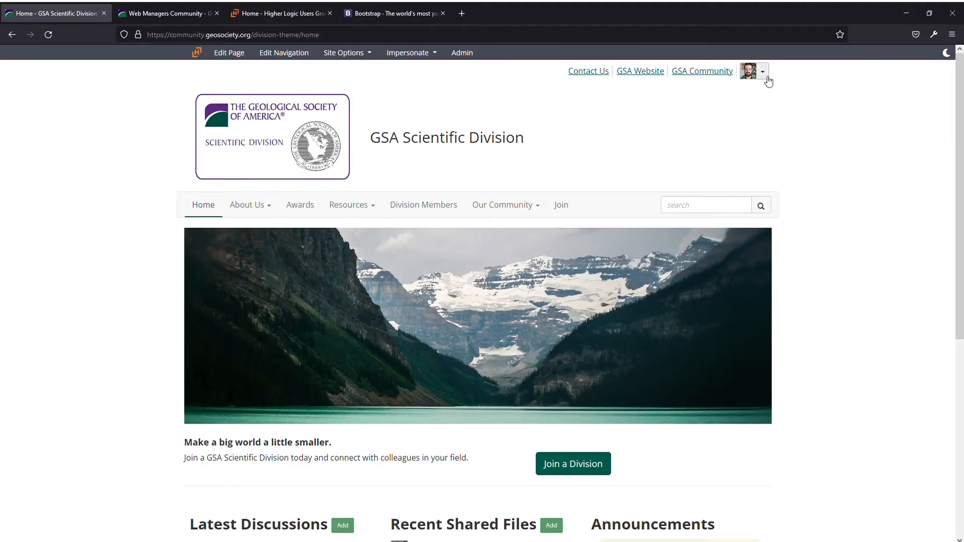
# - Look through the Web Managers Community, the Higher Logic Users Group and the Bootstrap 3.3 documentation as reference sites
pyautogui.click(768, 76)
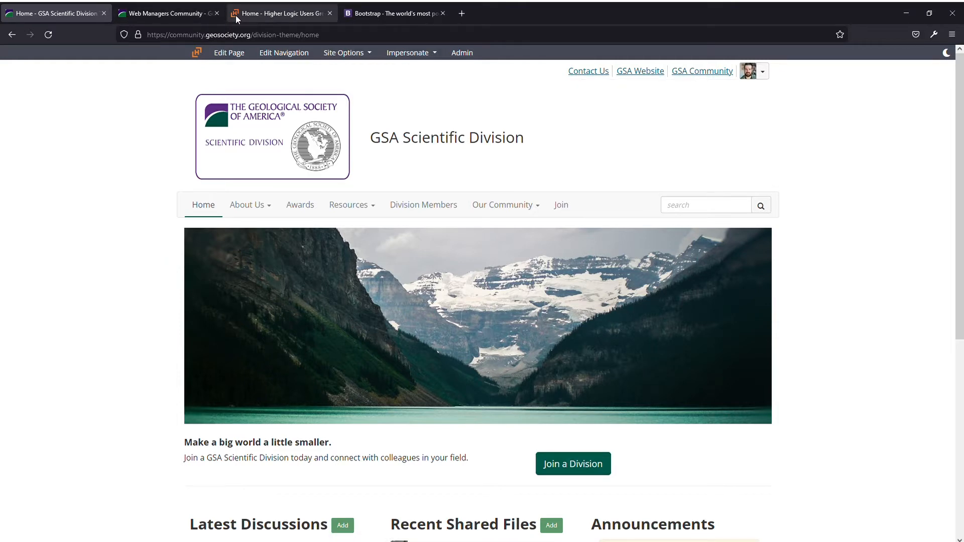
pyautogui.click(176, 15)
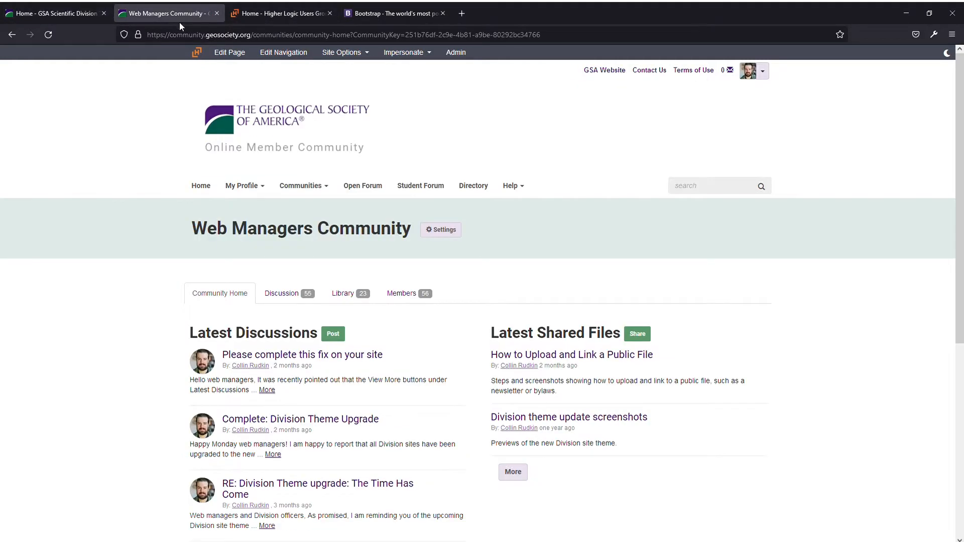
pyautogui.click(770, 73)
pyautogui.click(279, 13)
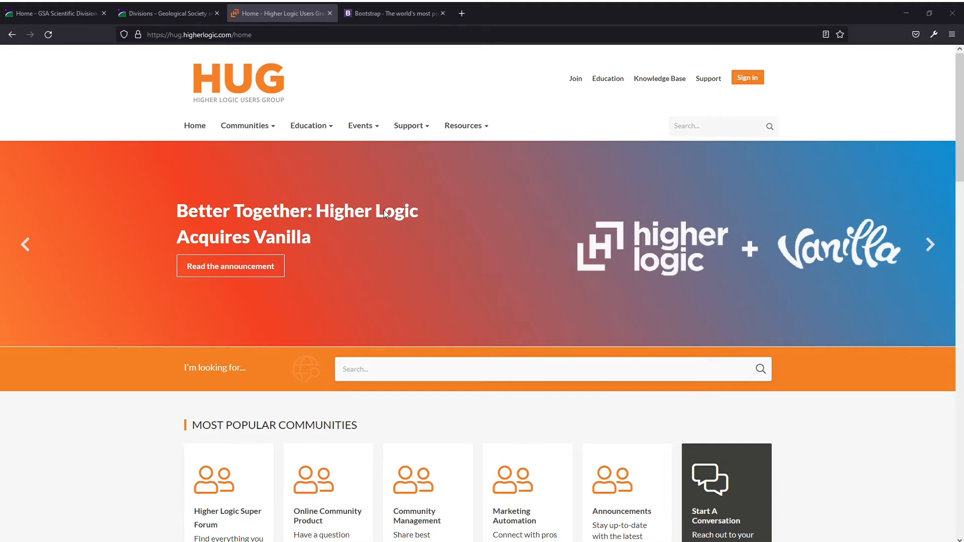
pyautogui.hotkey('ctrl', 'Tab')
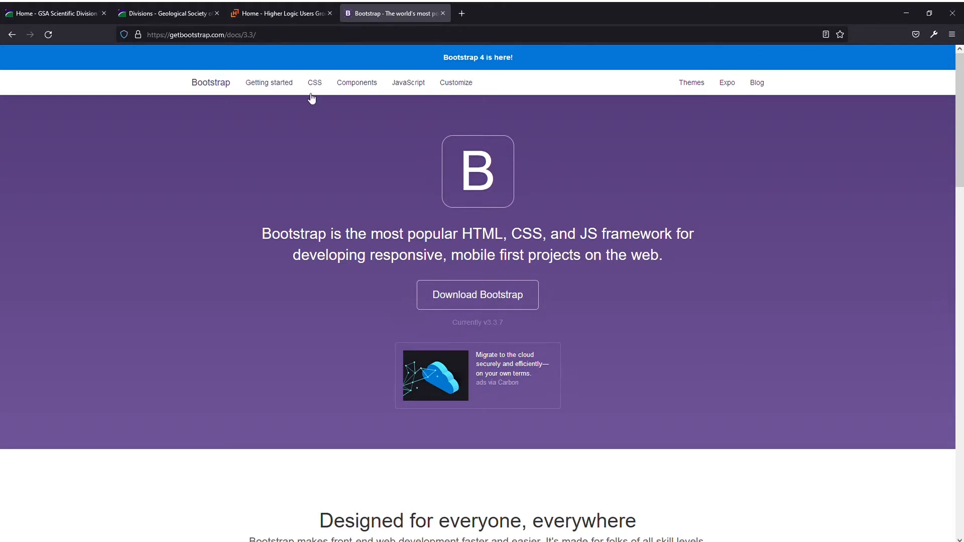
# - Preview the GSA Scientific Division home page in responsive design mode at iPhone 11 Pro size, 375 × 812, and return to normal view
pyautogui.click(70, 15)
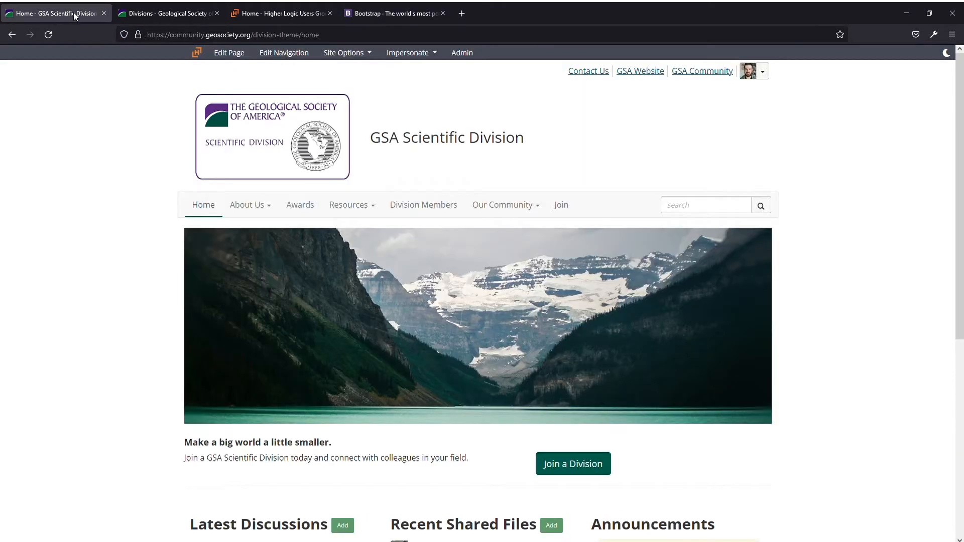
pyautogui.hotkey('ctrl', 'shift', 'm')
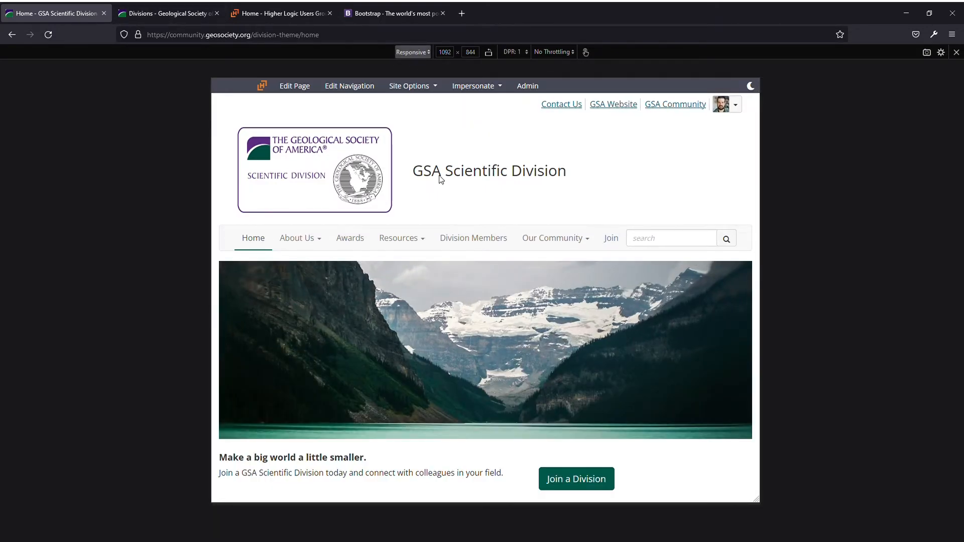
pyautogui.click(442, 158)
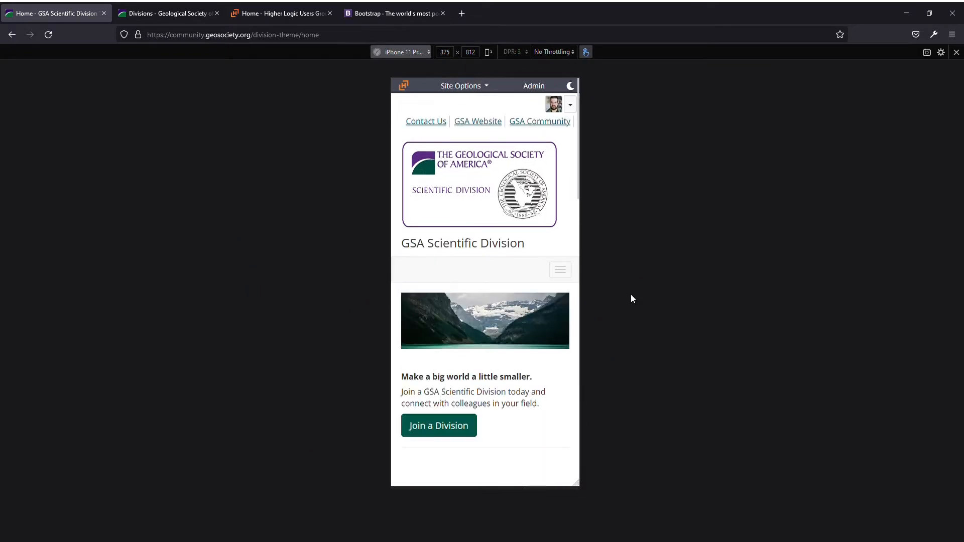
pyautogui.scroll(-6, 503, 299)
pyautogui.scroll(-10, 504, 301)
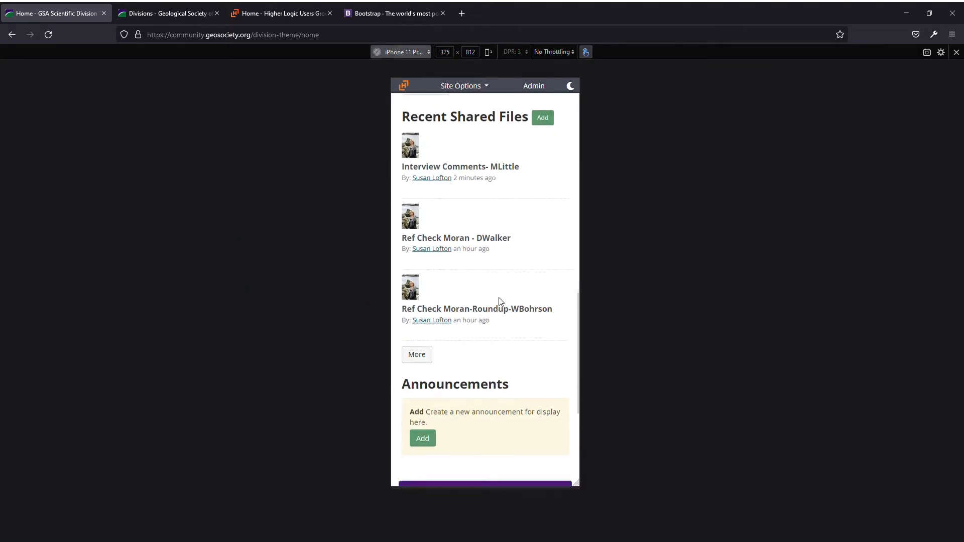
pyautogui.scroll(8, 501, 301)
pyautogui.scroll(10, 501, 301)
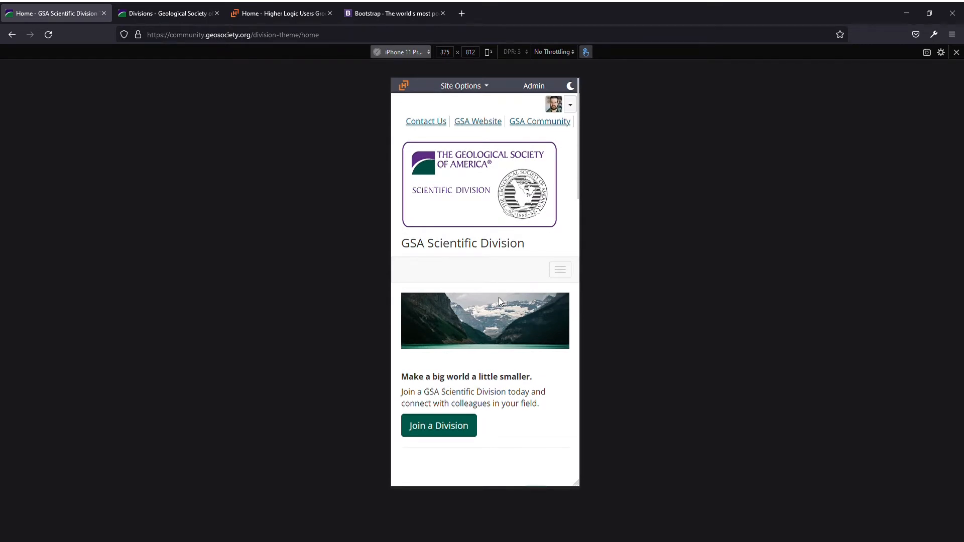
pyautogui.hotkey('ctrl', 'shift', 'm')
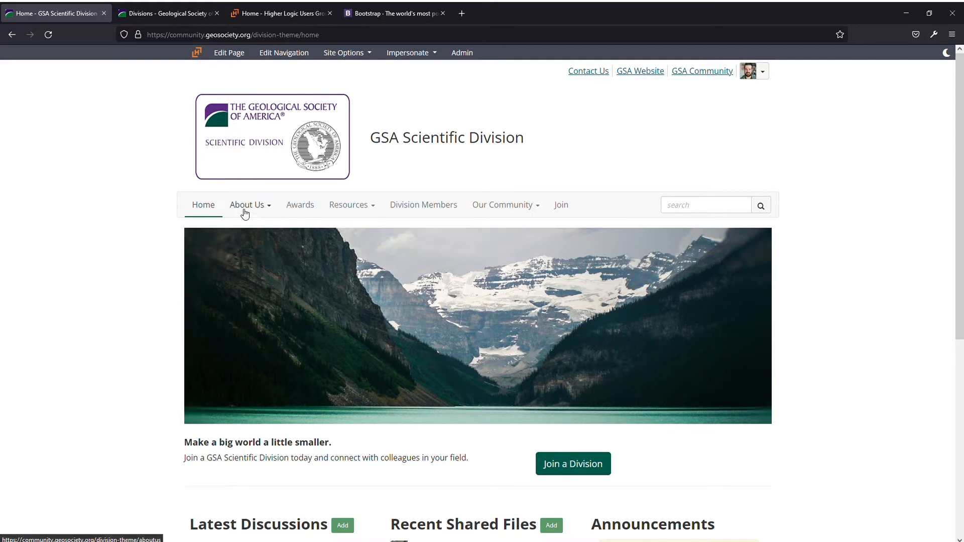
# - Open the Scientific Division's About Us page and review its layout down to the footer
pyautogui.moveTo(244, 208)
pyautogui.click(254, 228)
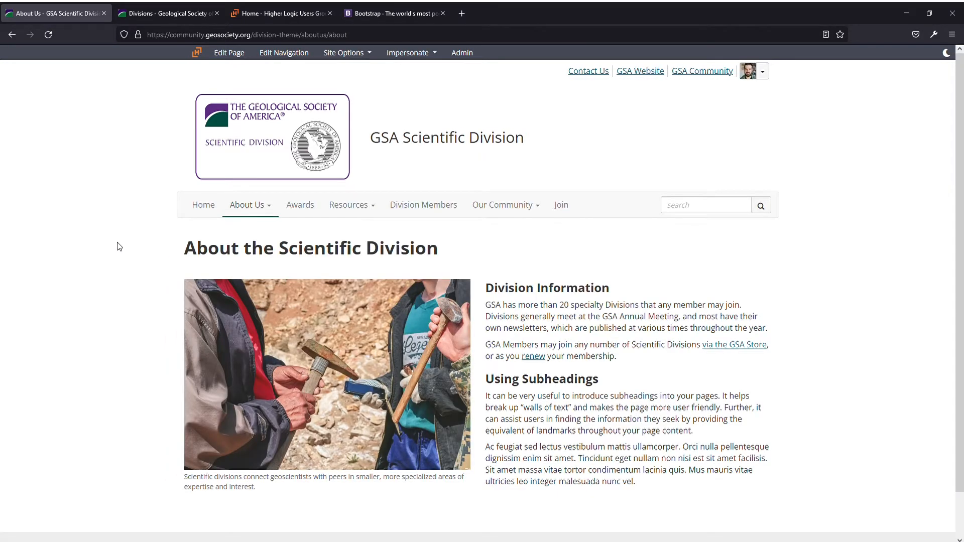
pyautogui.scroll(-2, 119, 247)
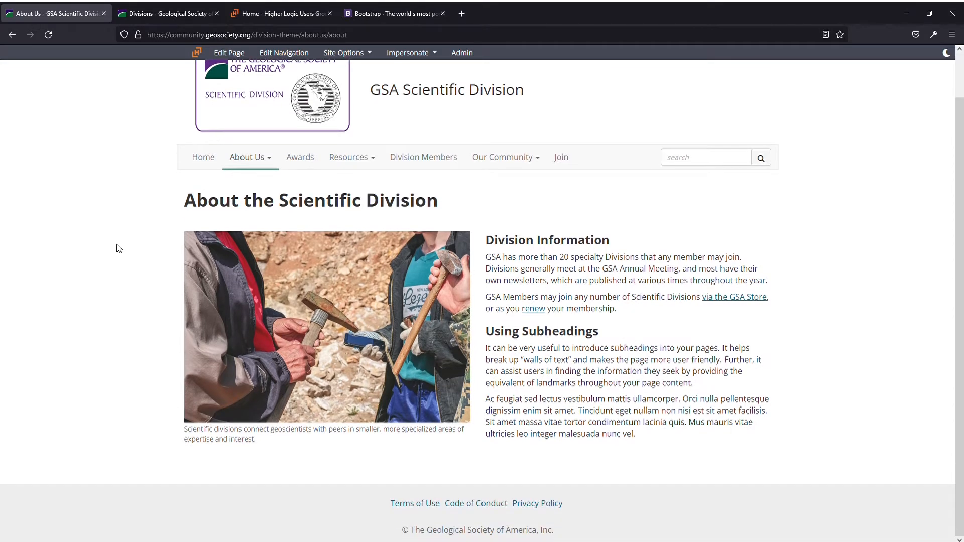
pyautogui.scroll(2, 118, 248)
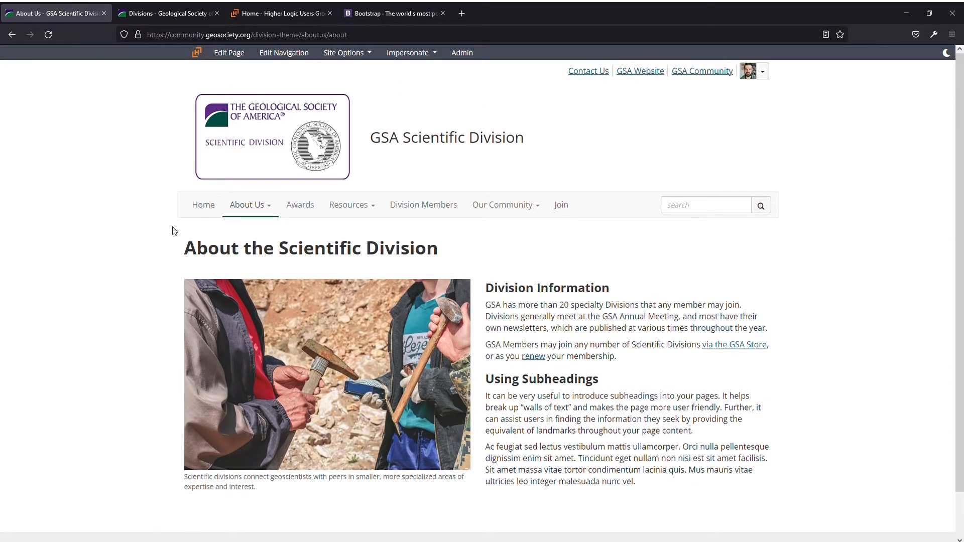
# - Open the Officers page and examine its content area from the heading to the leadership paragraph
pyautogui.moveTo(270, 211)
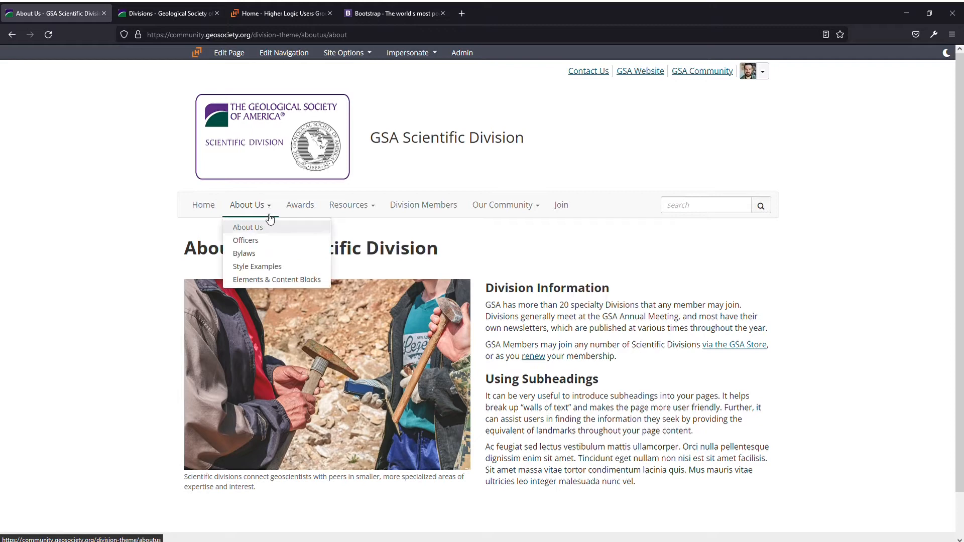
pyautogui.click(267, 240)
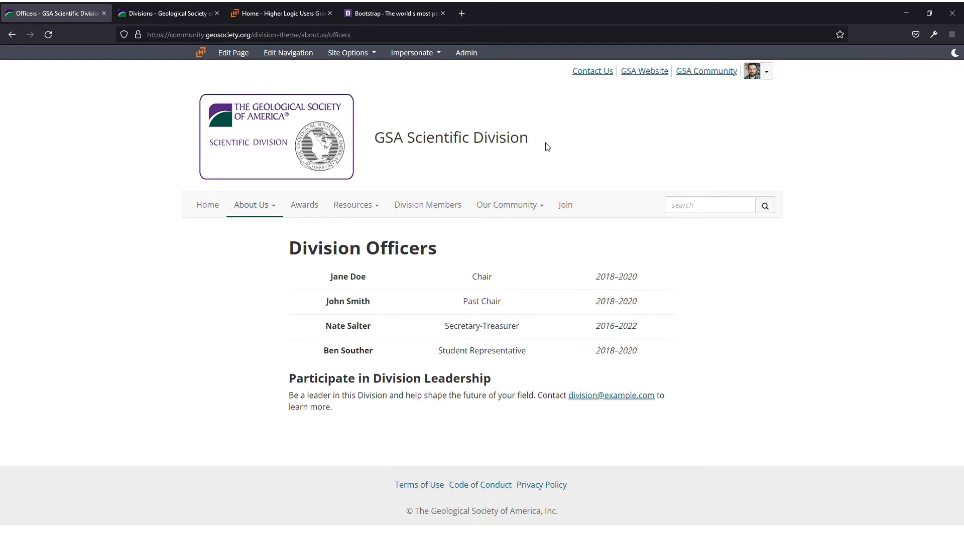
pyautogui.moveTo(275, 210)
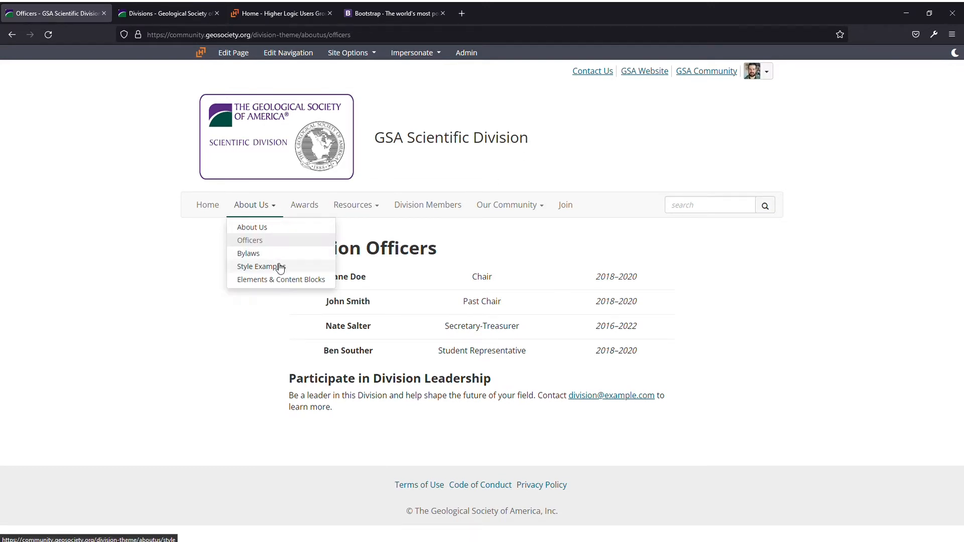
pyautogui.moveTo(353, 206)
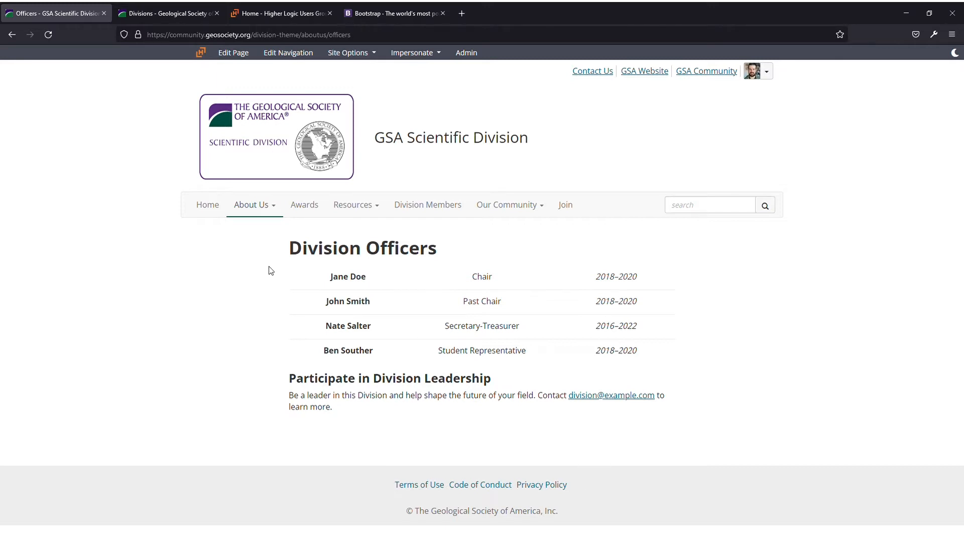
pyautogui.moveTo(295, 253); pyautogui.dragTo(386, 426)
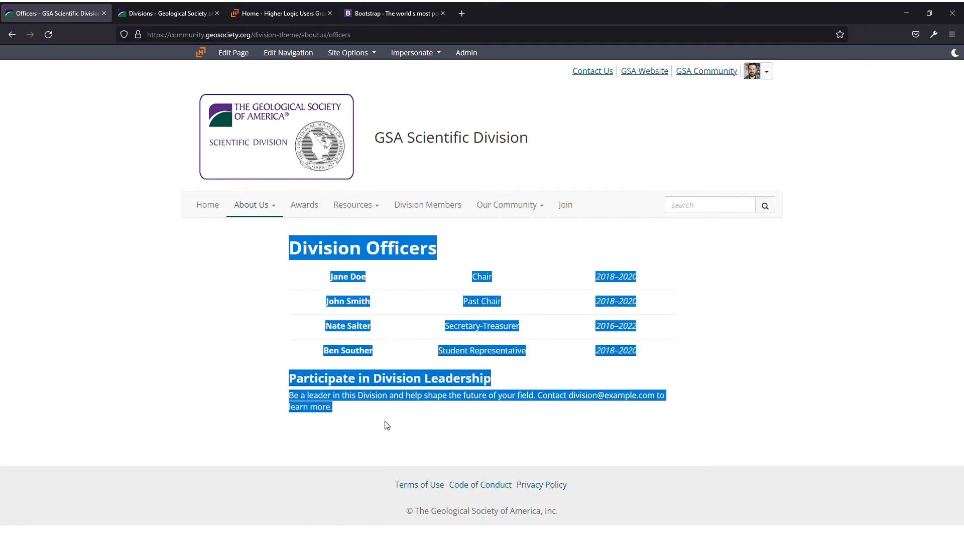
pyautogui.click(735, 380)
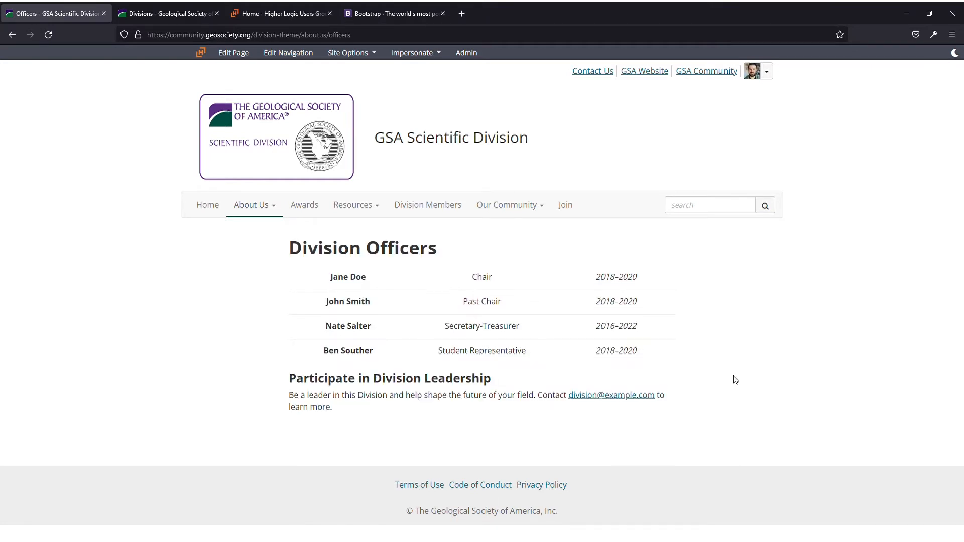
# - Return to the About Us page and compare its two-column content layout
pyautogui.click(253, 207)
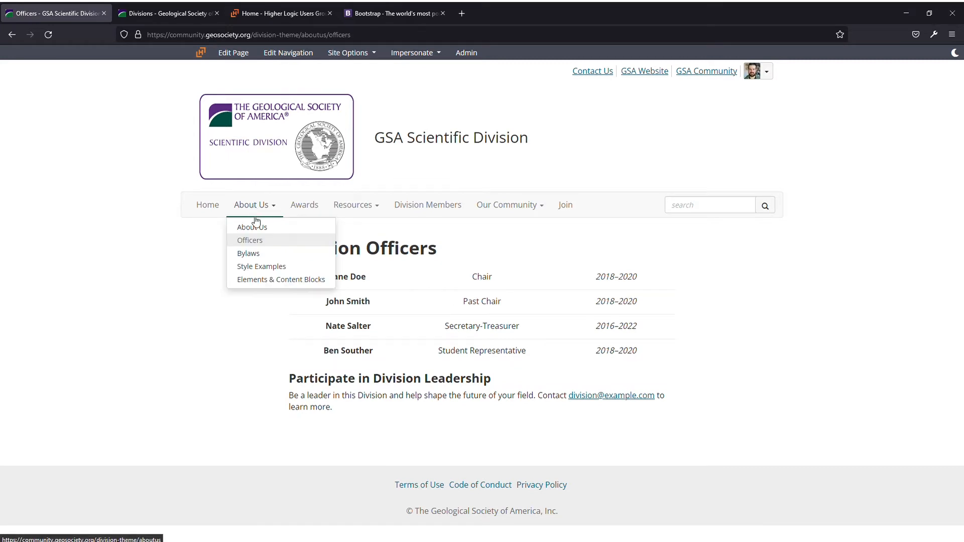
pyautogui.click(258, 228)
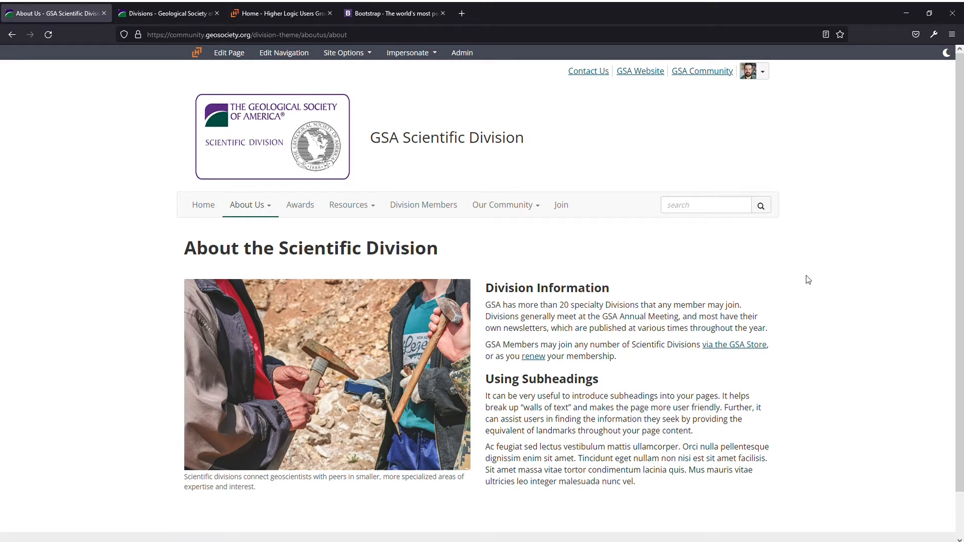
pyautogui.scroll(-1, 779, 284)
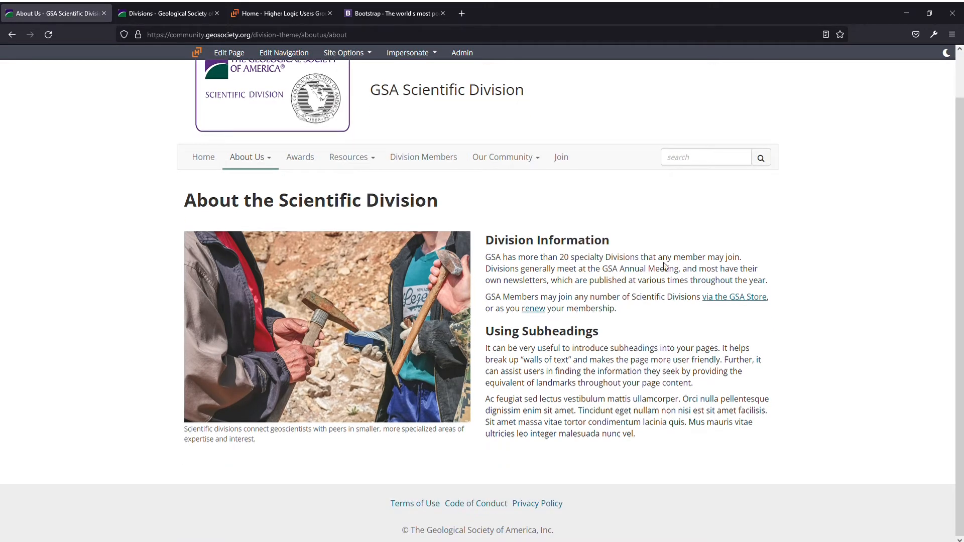
pyautogui.scroll(1, 392, 166)
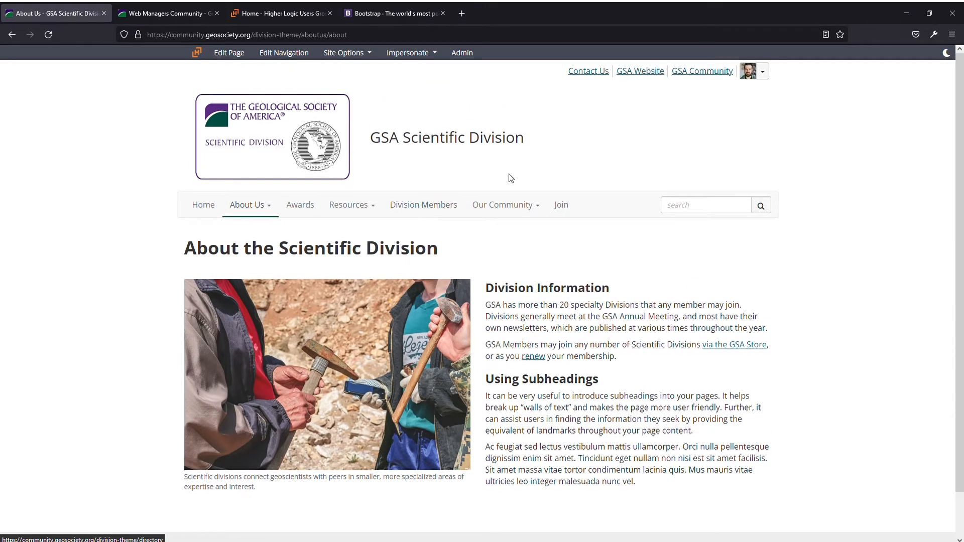
# - View the signed-in account's profile page and check that the account menu offers the logout option
pyautogui.click(763, 72)
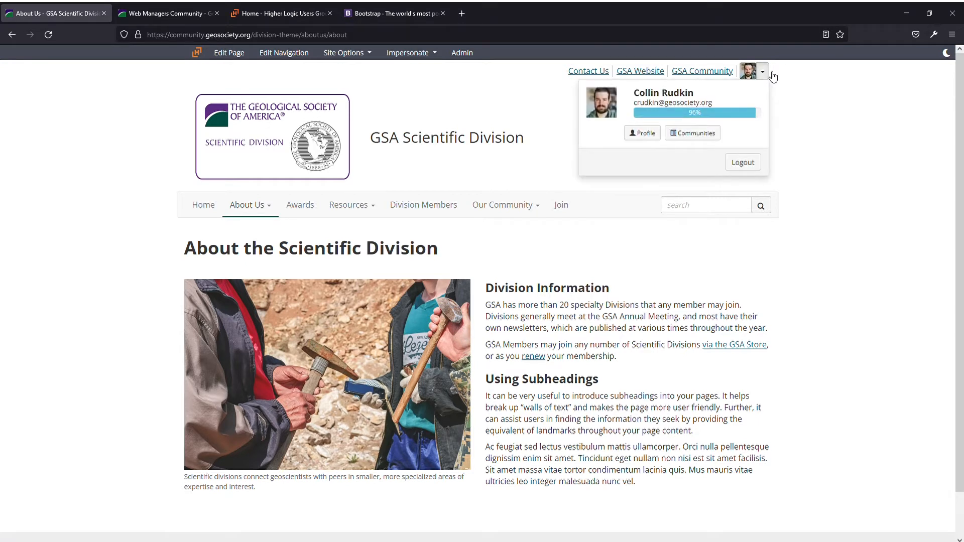
pyautogui.click(645, 133)
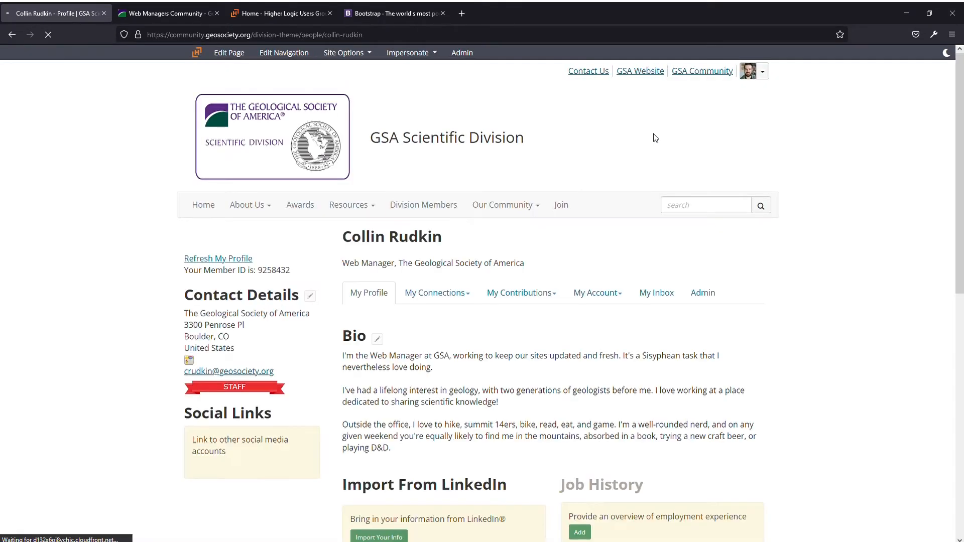
pyautogui.click(768, 75)
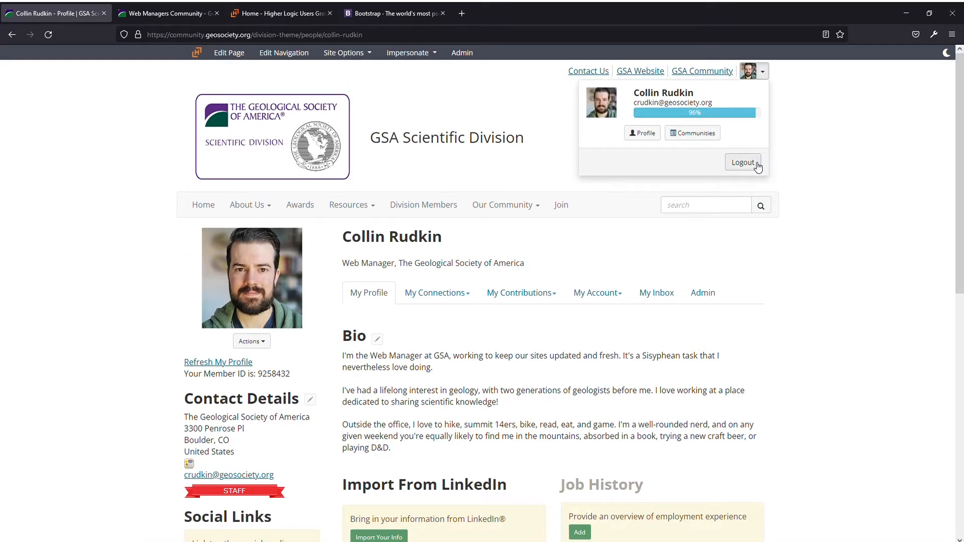
pyautogui.click(804, 154)
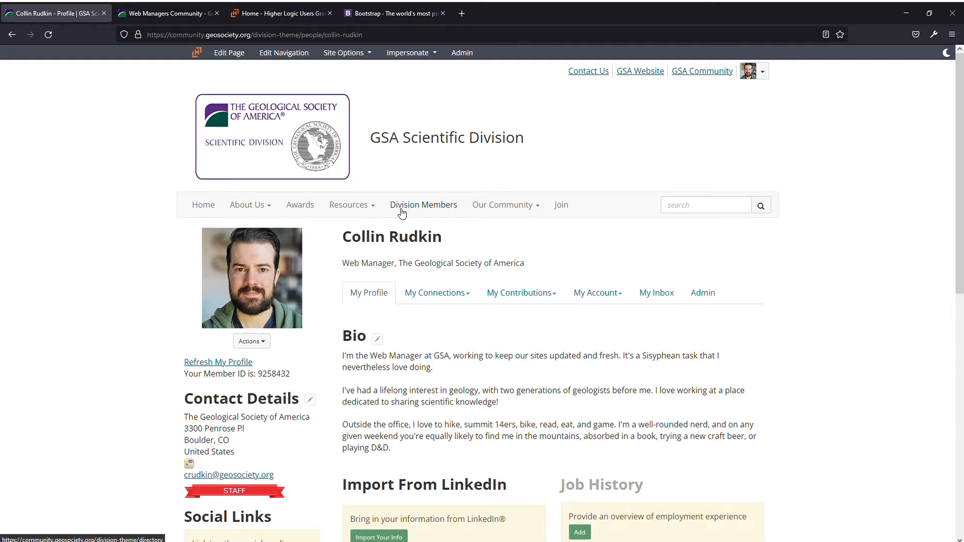
# - Go back to the About Us page and open the site navigation editor from it to view the page tree
pyautogui.click(250, 214)
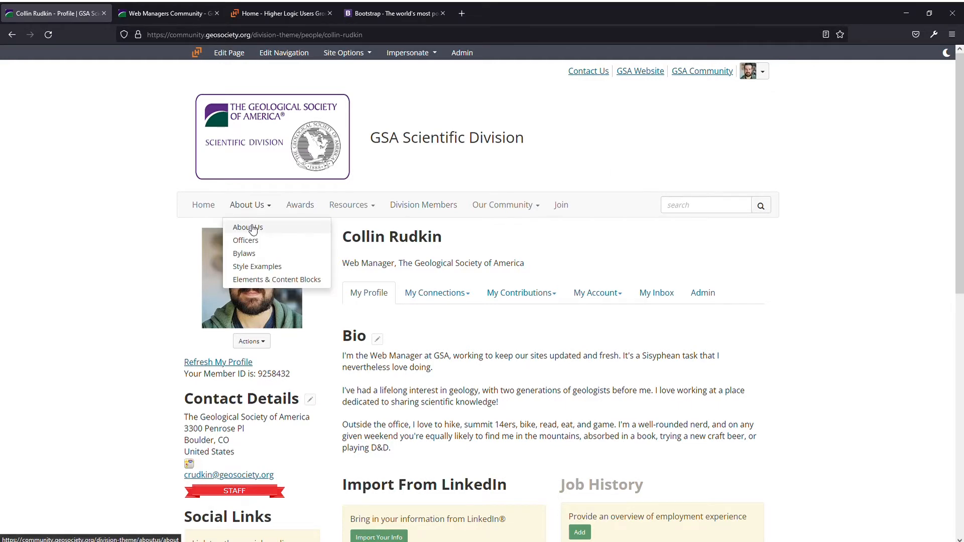
pyautogui.click(250, 225)
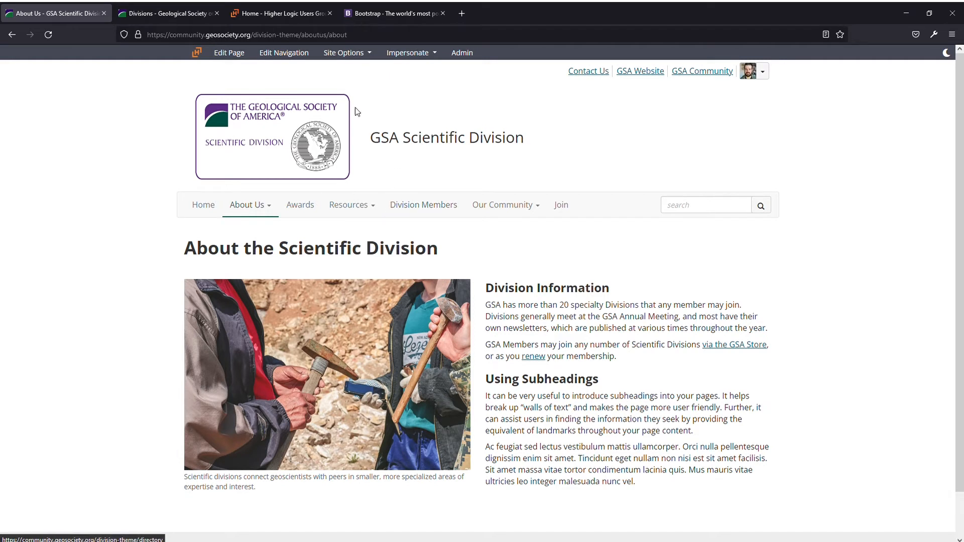
pyautogui.click(289, 56)
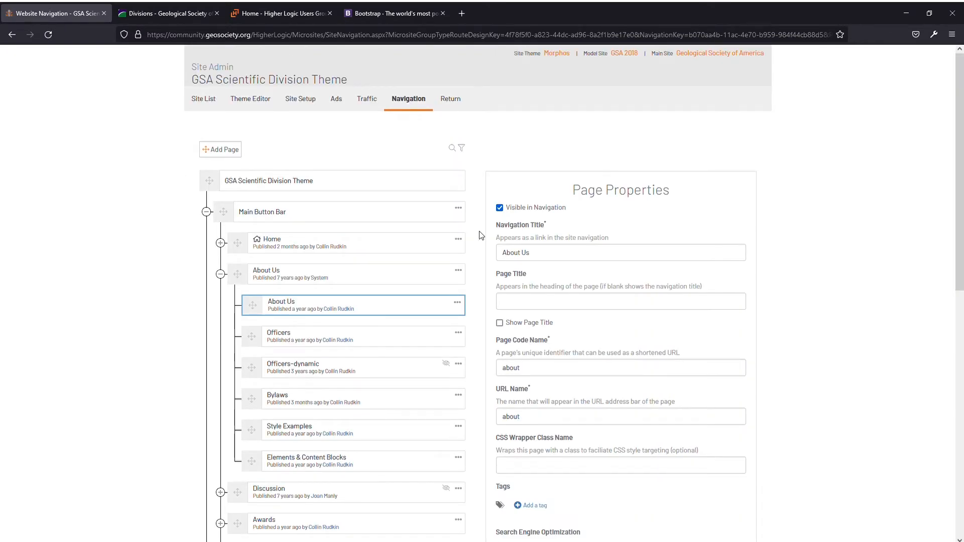
pyautogui.scroll(-2, 481, 236)
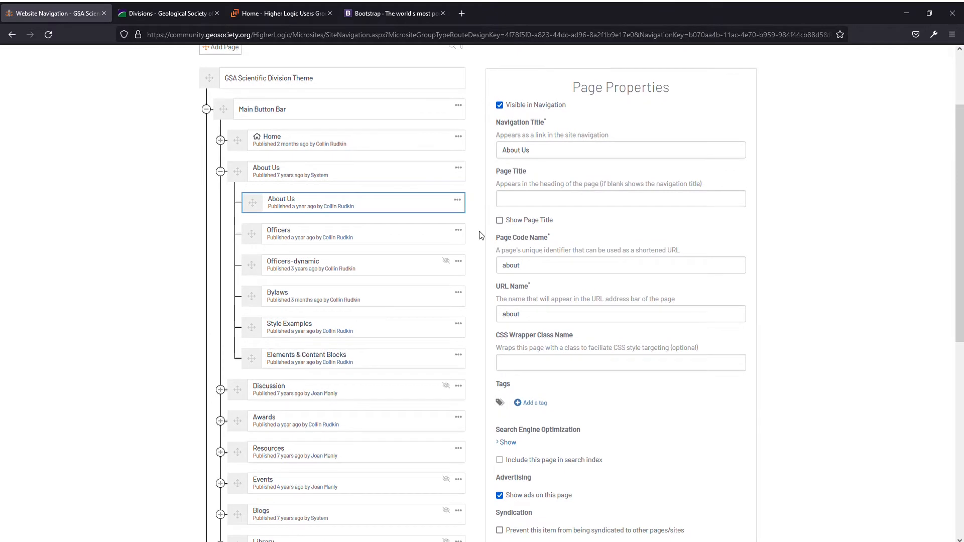
pyautogui.scroll(-1, 467, 232)
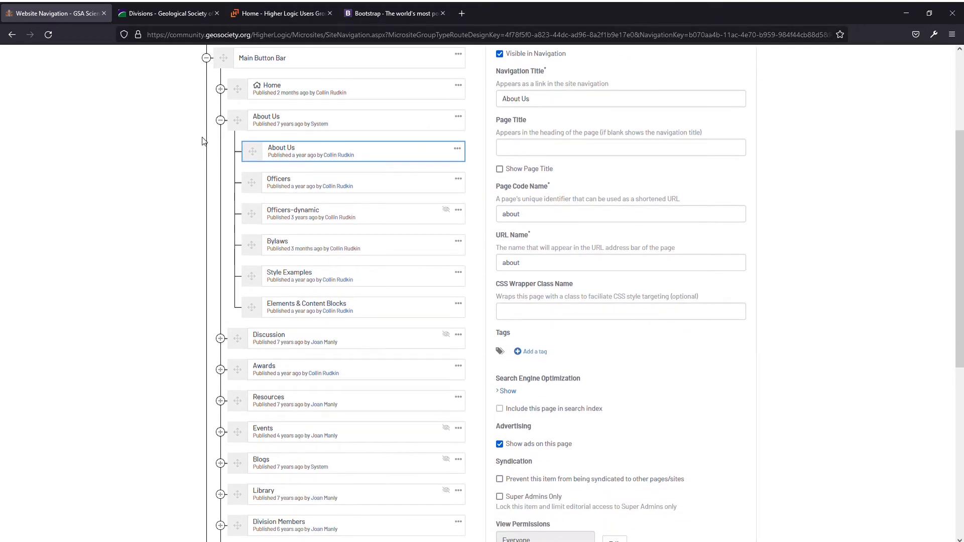
# - Expand and collapse the Discussion branch, and collapse and re-expand the About Us branch in the page tree
pyautogui.click(221, 339)
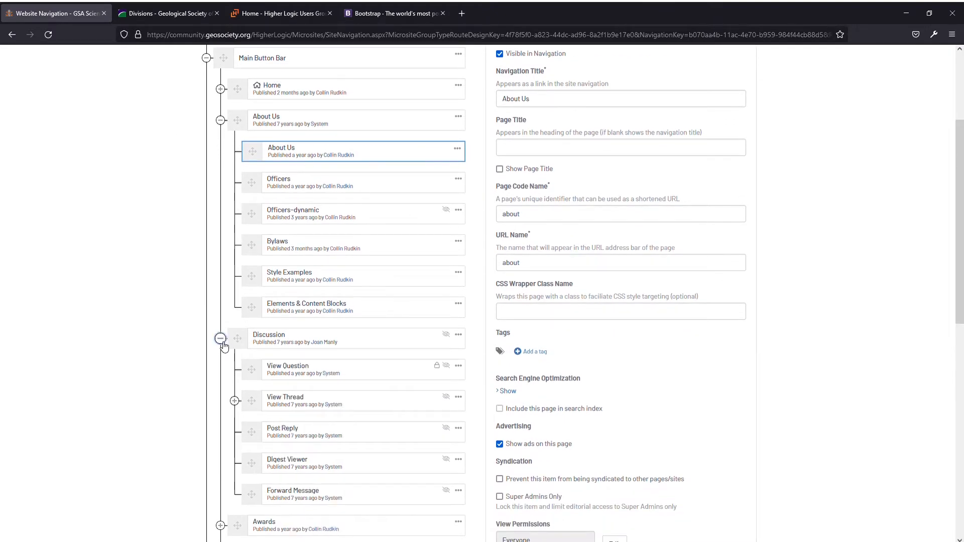
pyautogui.click(221, 339)
pyautogui.click(221, 120)
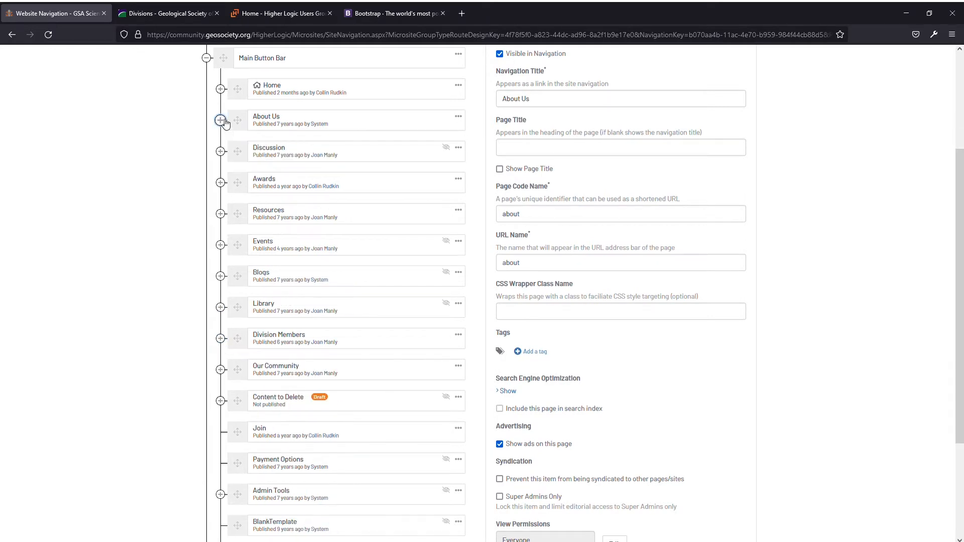
pyautogui.click(221, 120)
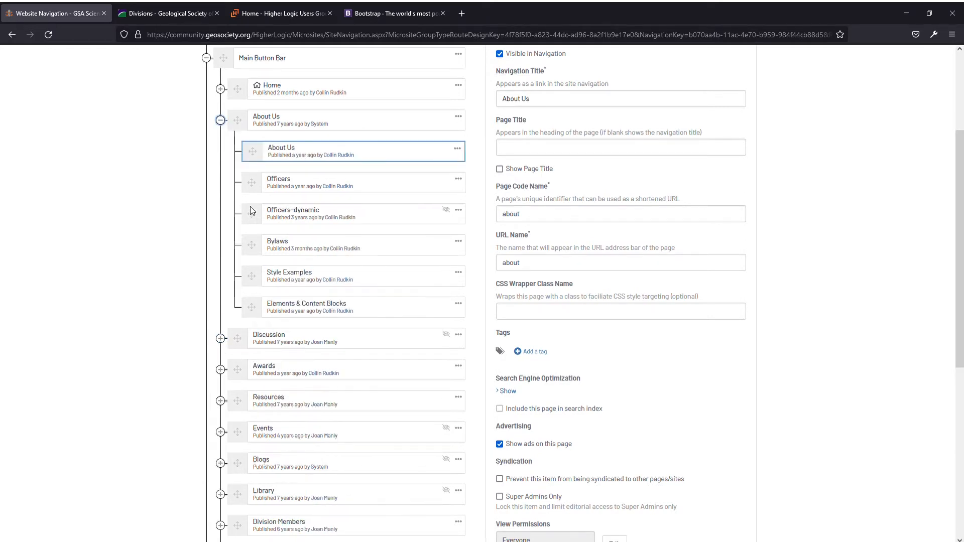
# - Review the About Us subpage's properties in the page tree and open that page in the page editor
pyautogui.scroll(2, 771, 323)
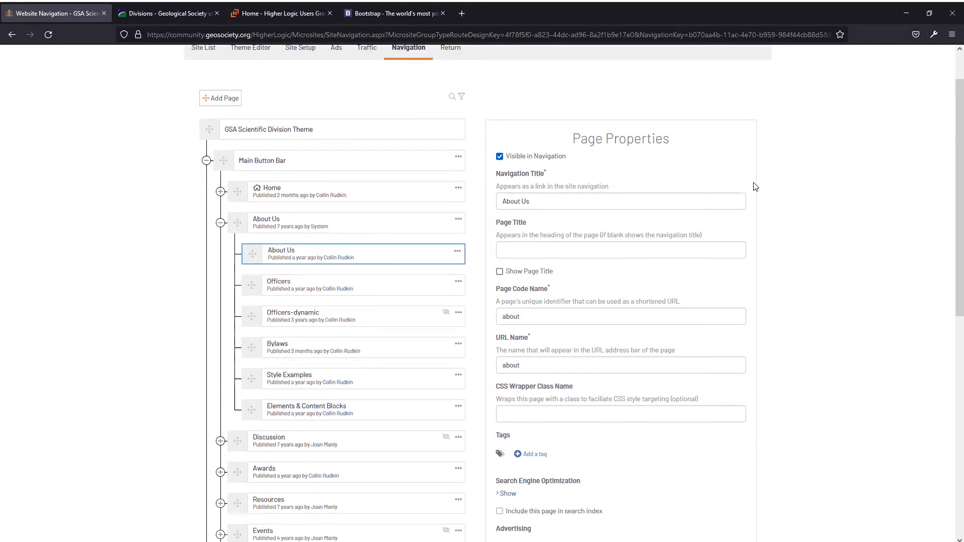
pyautogui.scroll(-6, 754, 188)
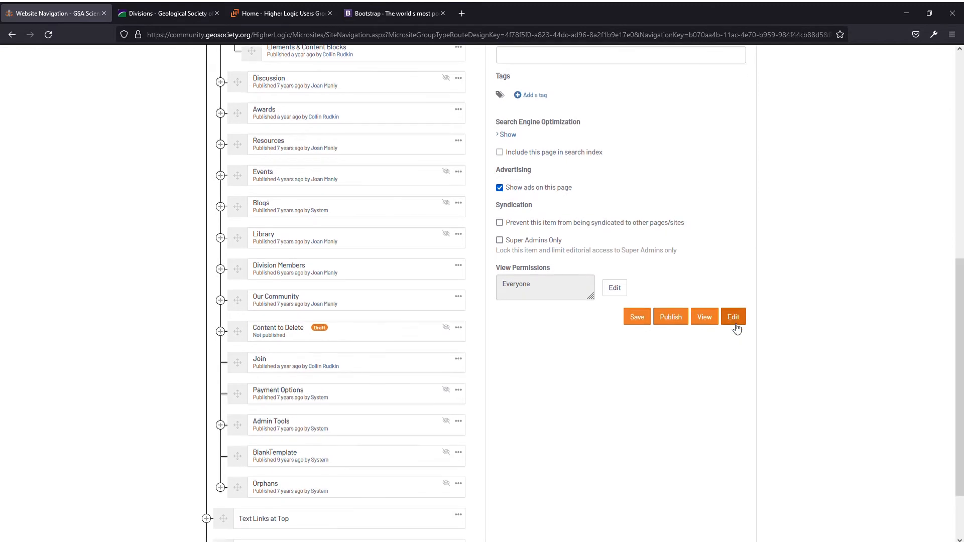
pyautogui.click(735, 322)
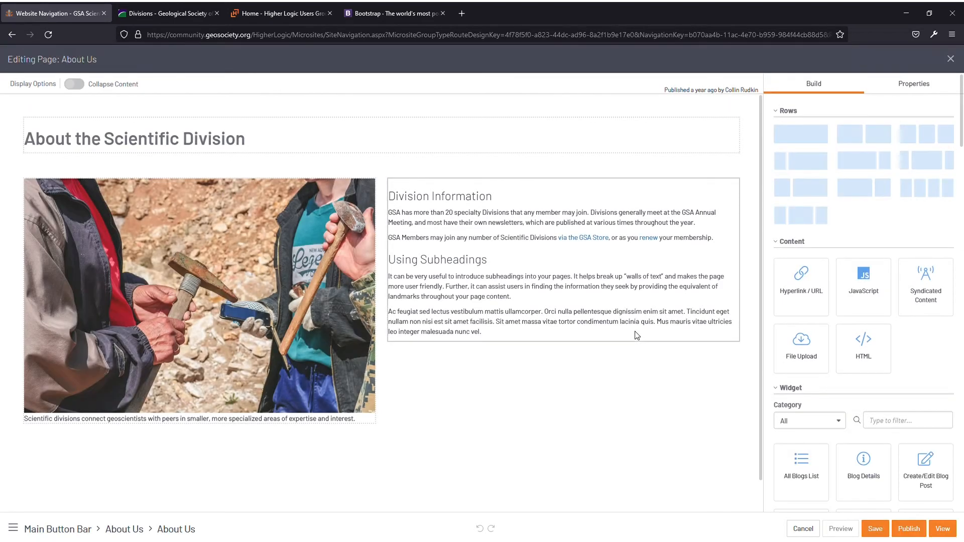
# - Examine the About Us page's properties, and return to the building elements to look over the rows, content types and widgets
pyautogui.click(913, 95)
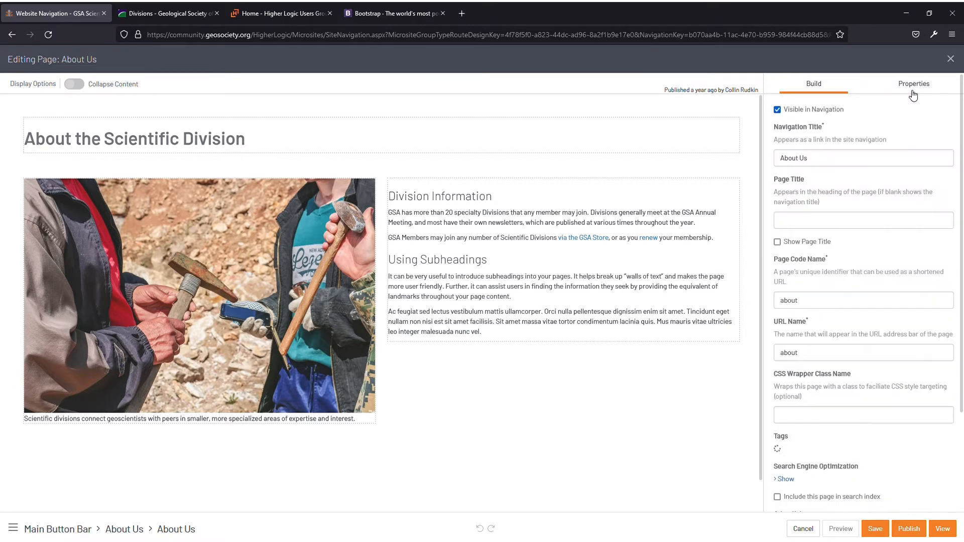
pyautogui.click(824, 91)
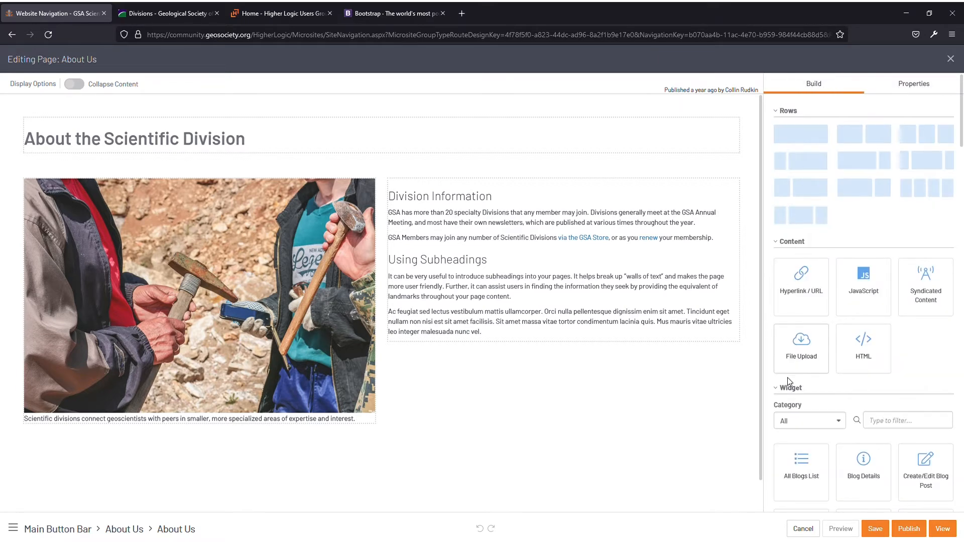
pyautogui.scroll(-3, 804, 387)
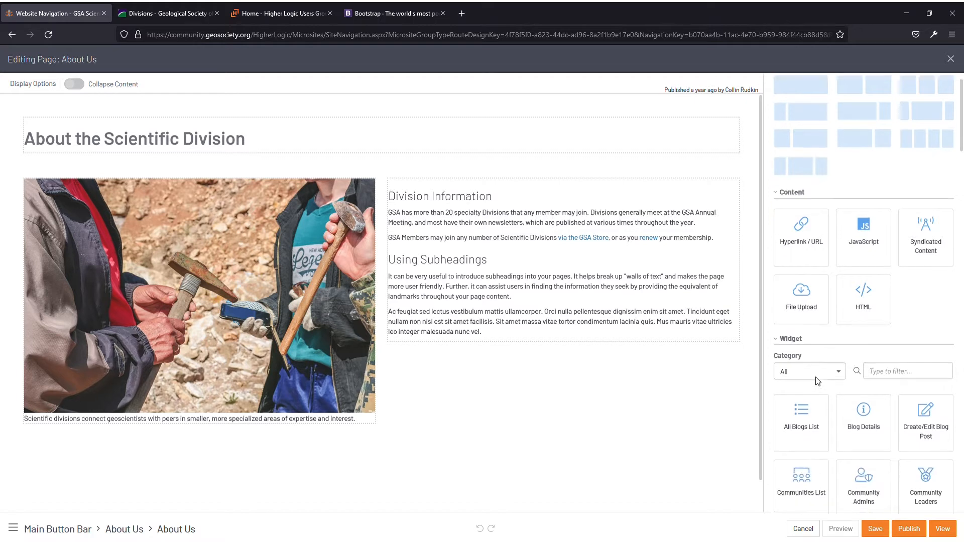
pyautogui.scroll(3, 816, 379)
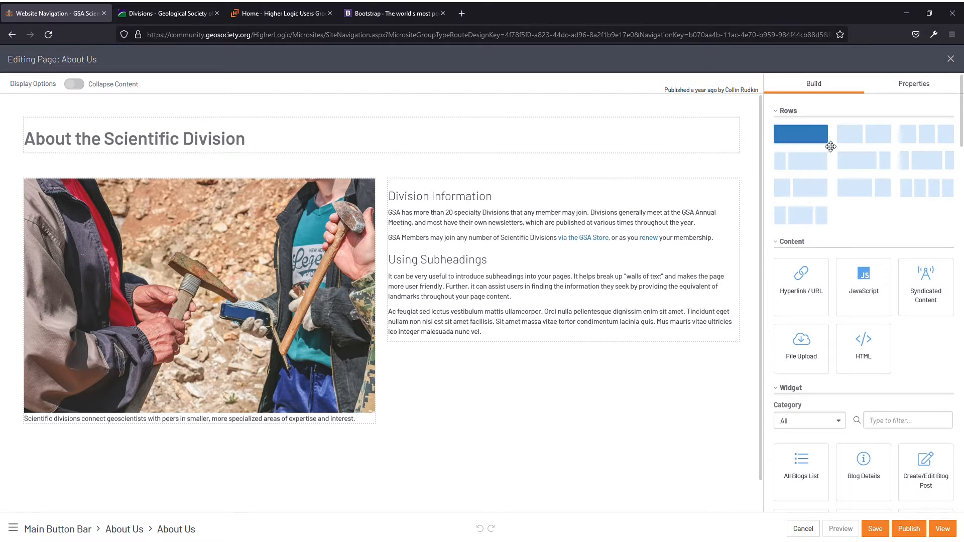
# - Add an equal three-column row below the existing content and place an HTML content block in its first column
pyautogui.moveTo(922, 146); pyautogui.dragTo(402, 476)
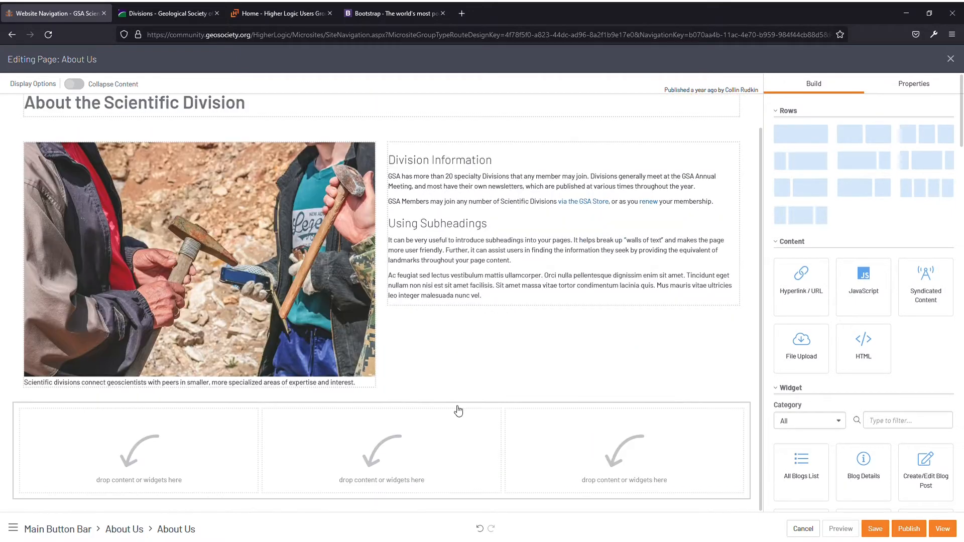
pyautogui.moveTo(881, 355); pyautogui.dragTo(205, 459)
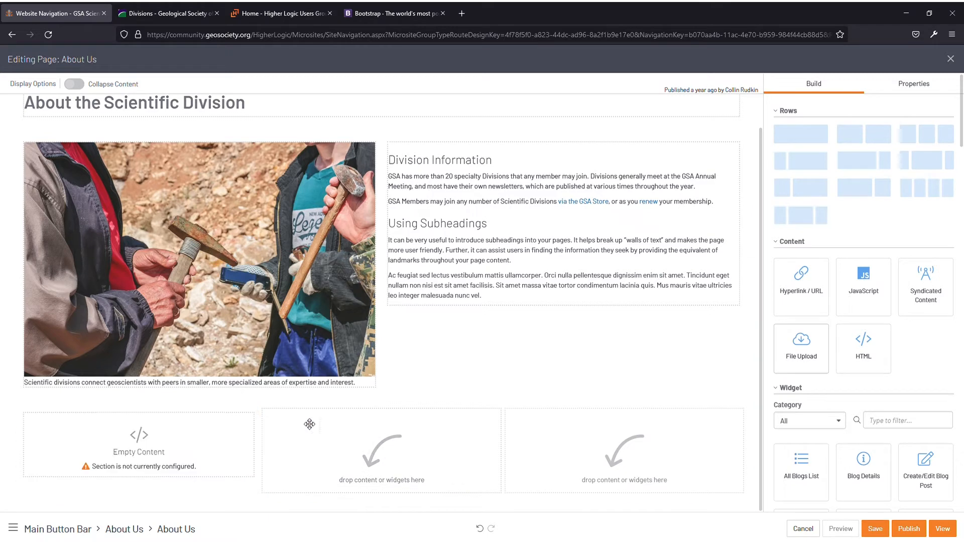
pyautogui.moveTo(348, 390); pyautogui.dragTo(147, 490)
# - Select the photo's HTML block and examine its name or title setting and the option to show it above the content
pyautogui.scroll(1, 204, 424)
pyautogui.click(203, 422)
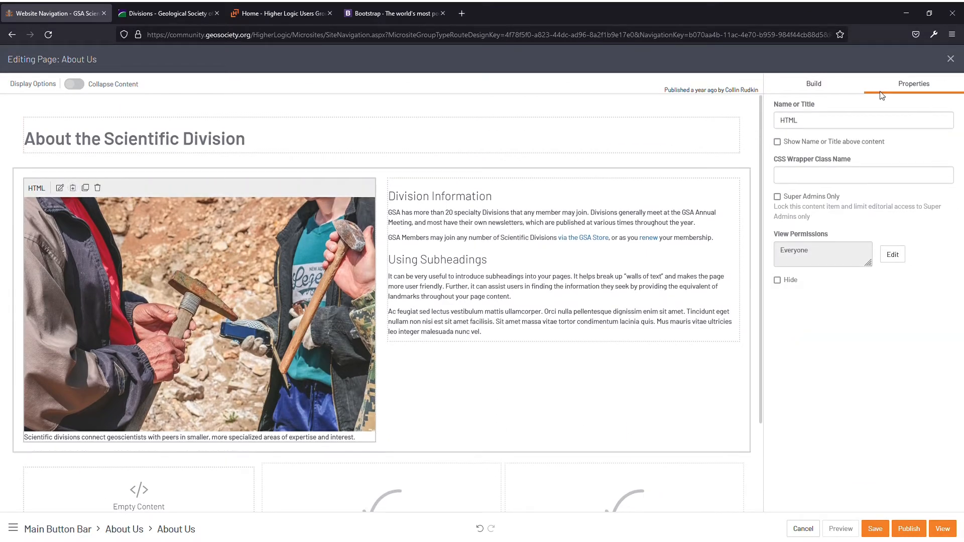
pyautogui.click(786, 127)
pyautogui.moveTo(786, 129); pyautogui.dragTo(775, 129)
pyautogui.click(823, 125)
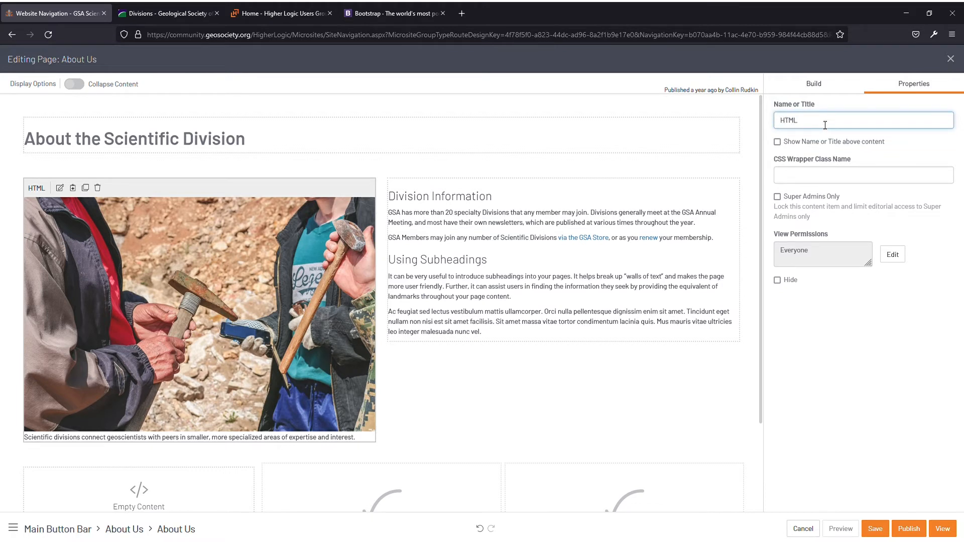
pyautogui.click(780, 145)
pyautogui.click(781, 148)
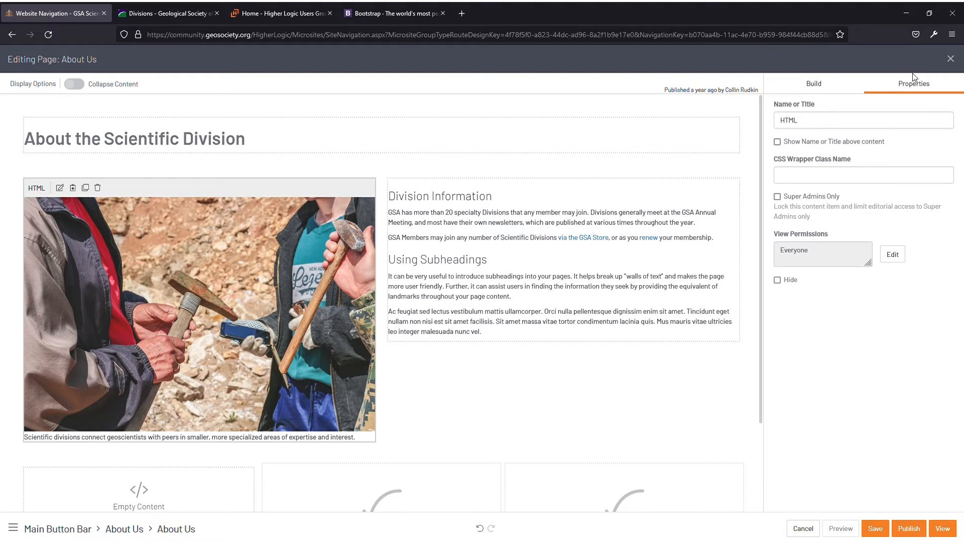
# - Check the photo block's CSS wrapper class setting, and hide the block and unhide it again
pyautogui.click(876, 178)
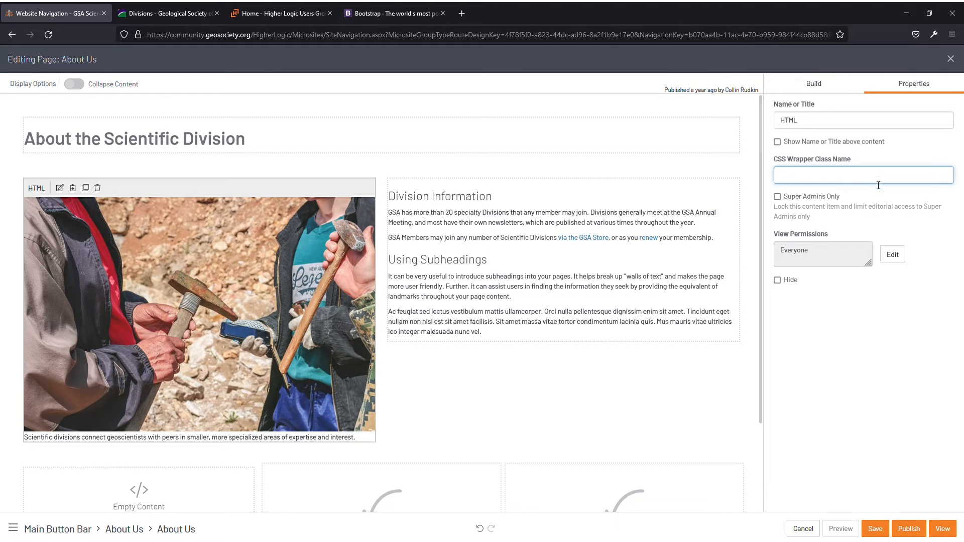
pyautogui.click(790, 284)
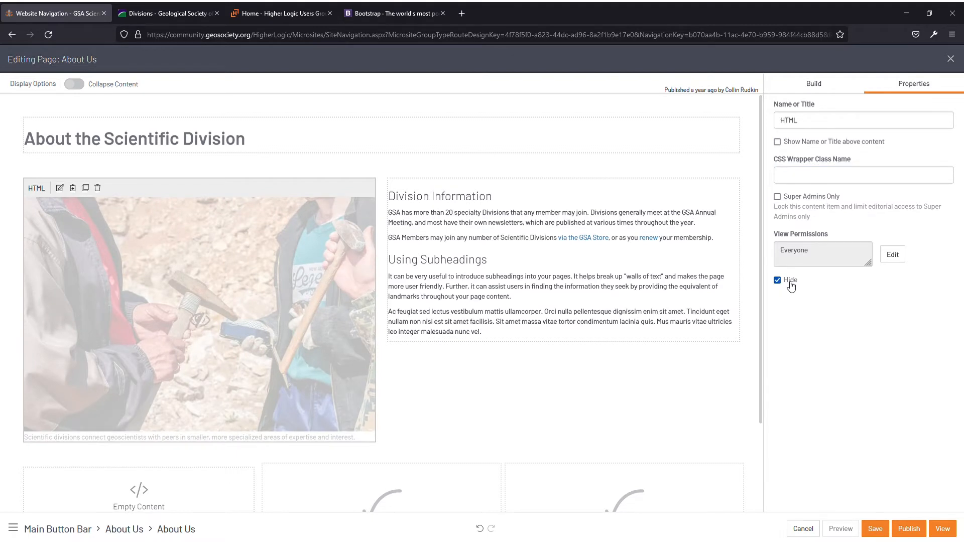
pyautogui.click(793, 284)
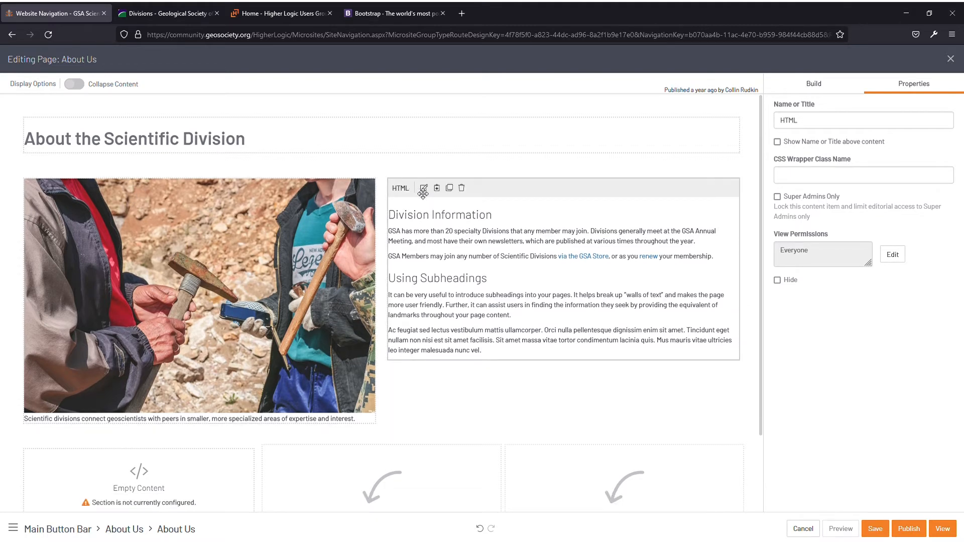
# - Open the Division Information text block for editing and check the formats of the Using Subheadings heading and the last paragraph
pyautogui.click(425, 190)
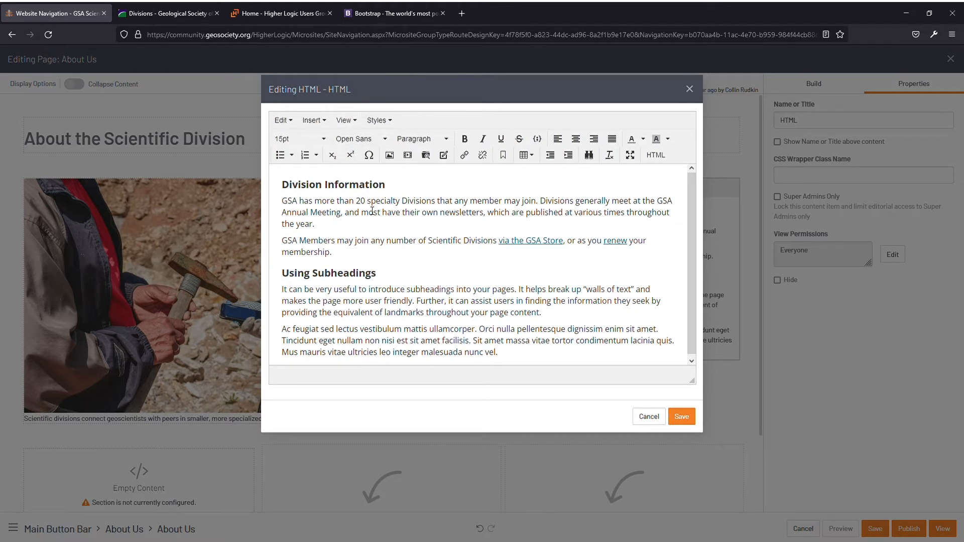
pyautogui.scroll(-1, 371, 211)
pyautogui.scroll(1, 412, 276)
pyautogui.click(292, 124)
pyautogui.click(291, 122)
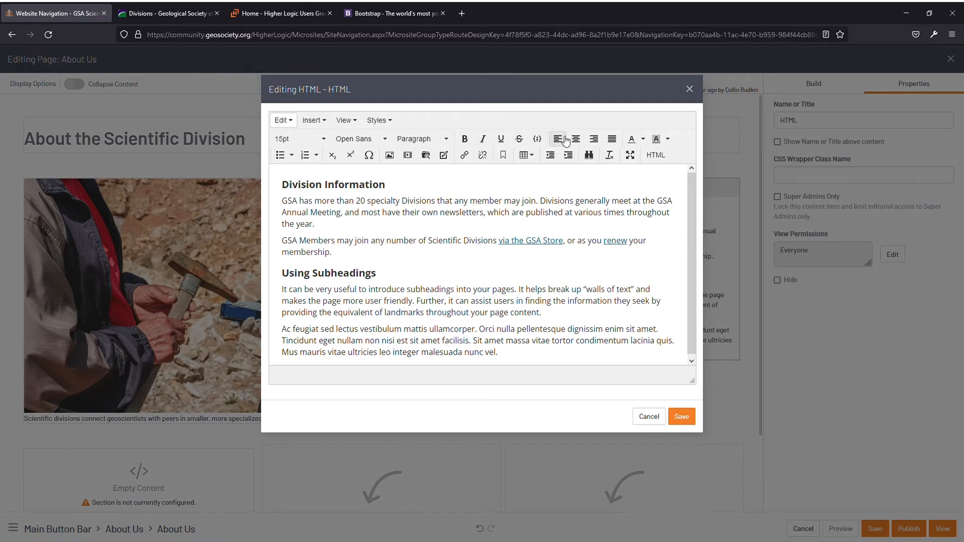
pyautogui.scroll(-1, 642, 216)
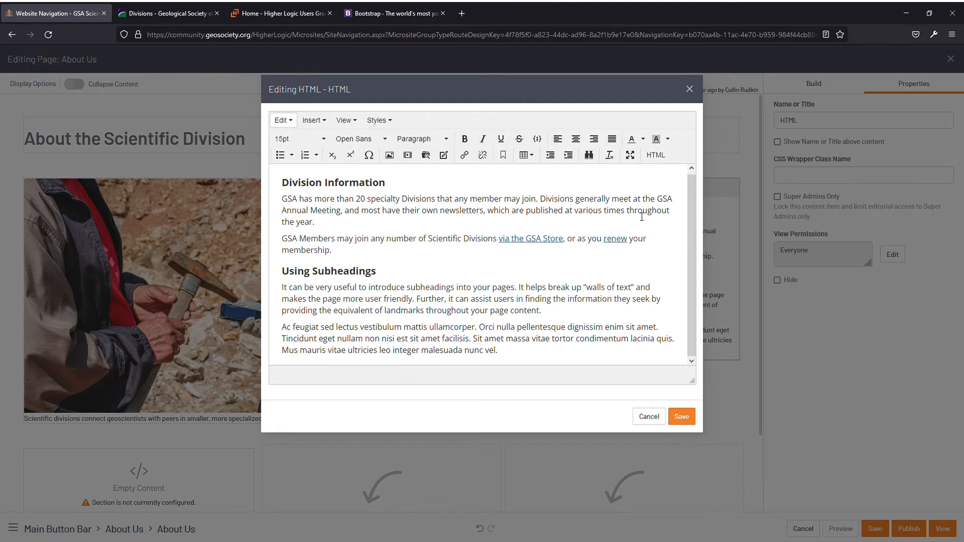
pyautogui.click(405, 278)
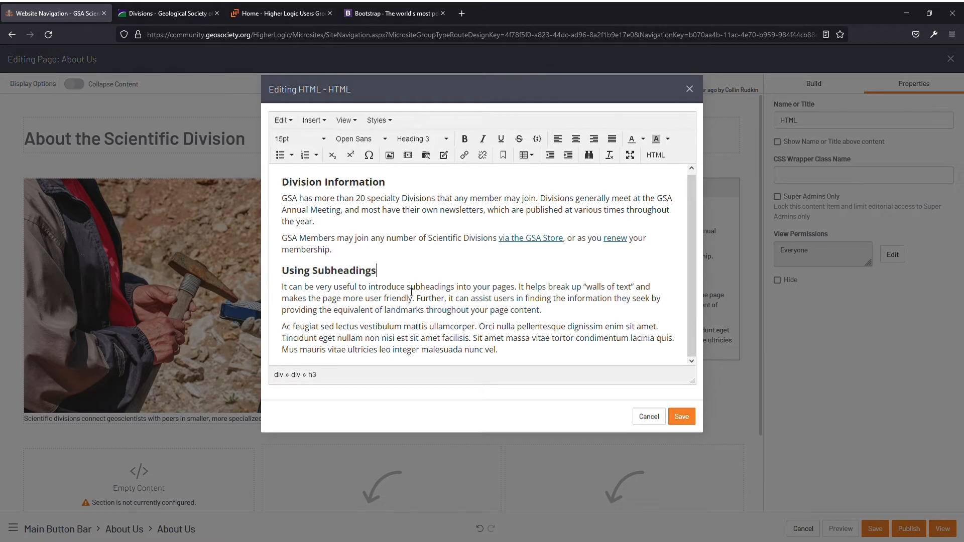
pyautogui.click(517, 353)
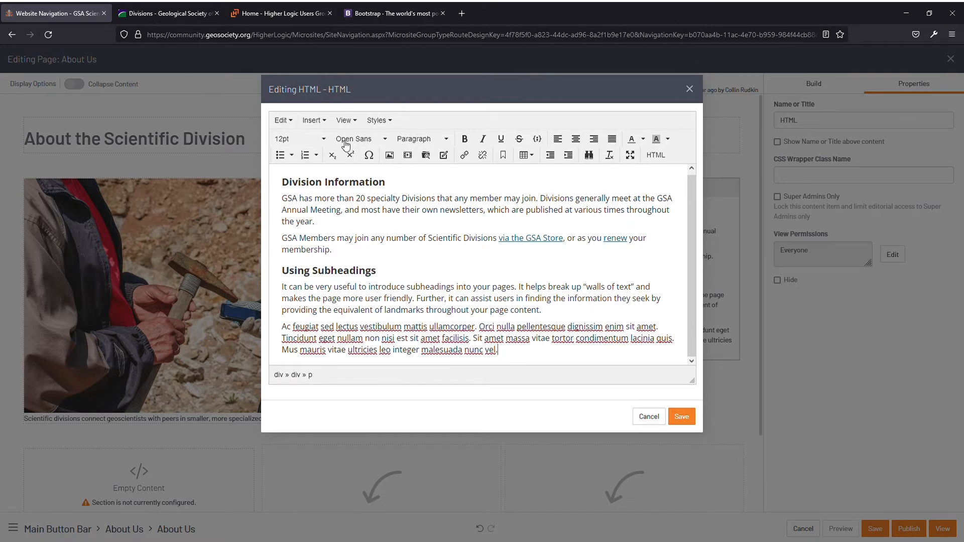
# - Turn on Show blocks in the text editor and review the outlined headings and paragraphs
pyautogui.click(346, 122)
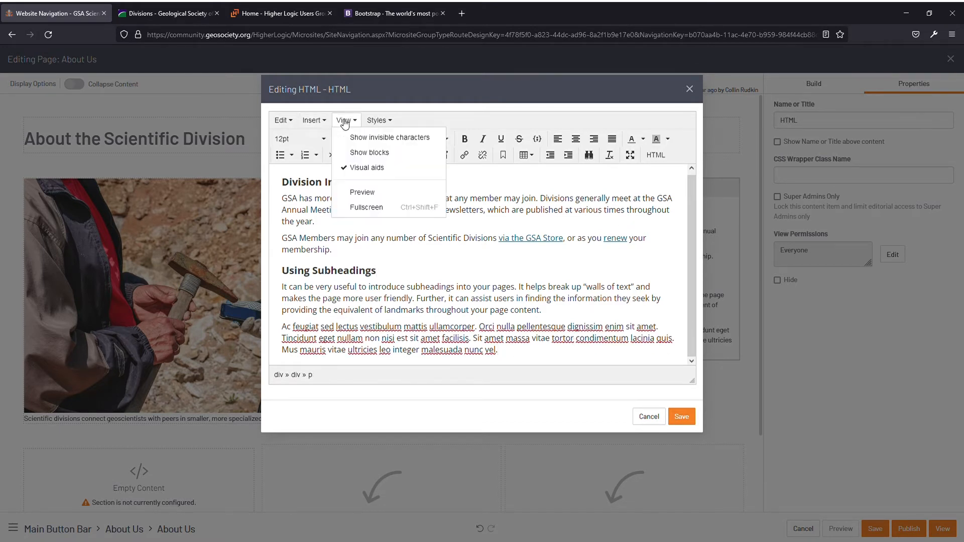
pyautogui.click(358, 152)
pyautogui.scroll(-1, 386, 227)
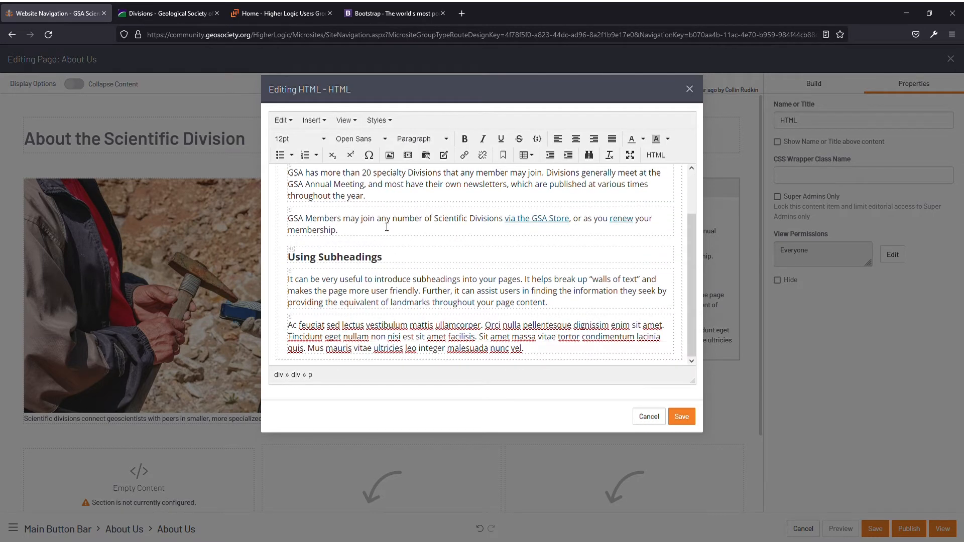
pyautogui.scroll(1, 387, 227)
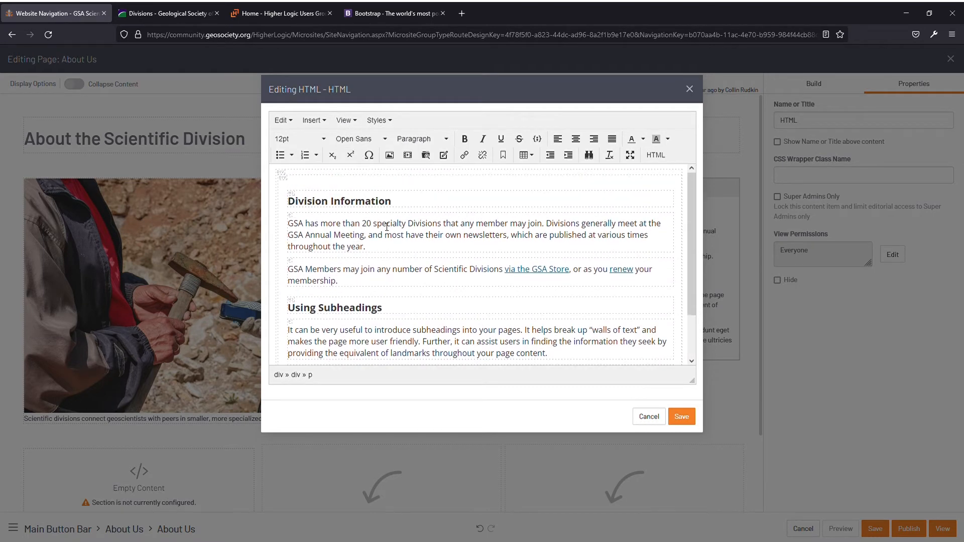
pyautogui.scroll(-1, 387, 227)
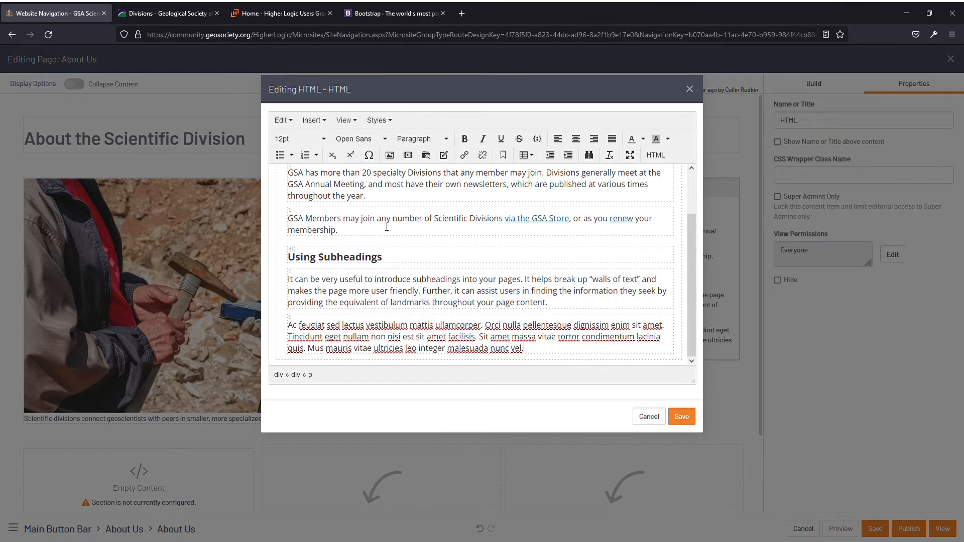
pyautogui.scroll(1, 387, 227)
# - Examine the format styles, including the heading levels, offered for the Division Information heading and its first paragraph
pyautogui.click(403, 204)
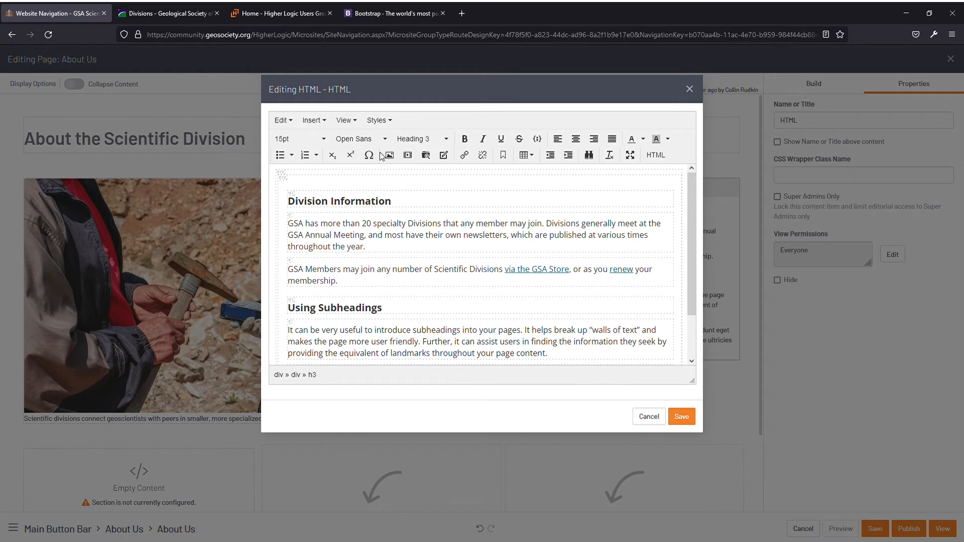
pyautogui.click(383, 122)
pyautogui.moveTo(386, 138)
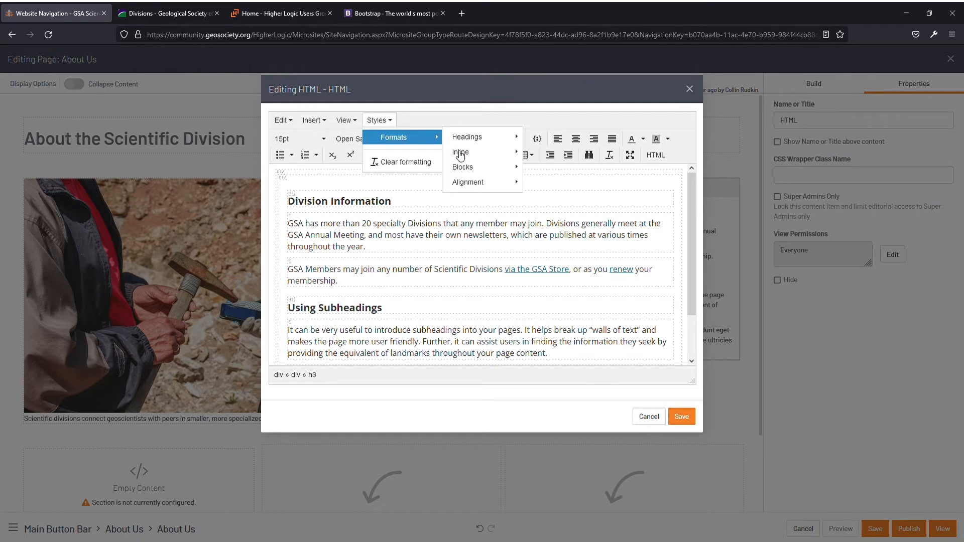
pyautogui.moveTo(469, 171)
pyautogui.click(381, 247)
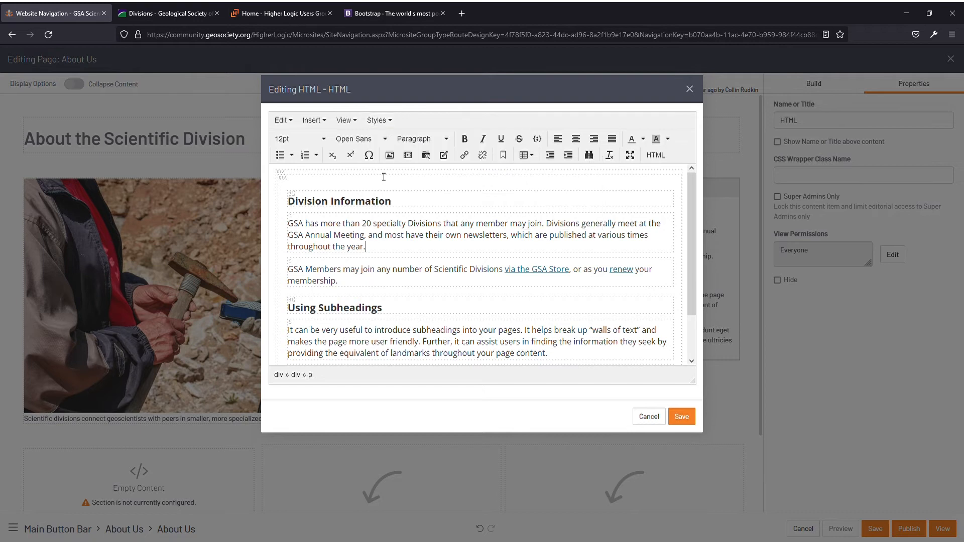
pyautogui.click(372, 121)
pyautogui.moveTo(389, 138)
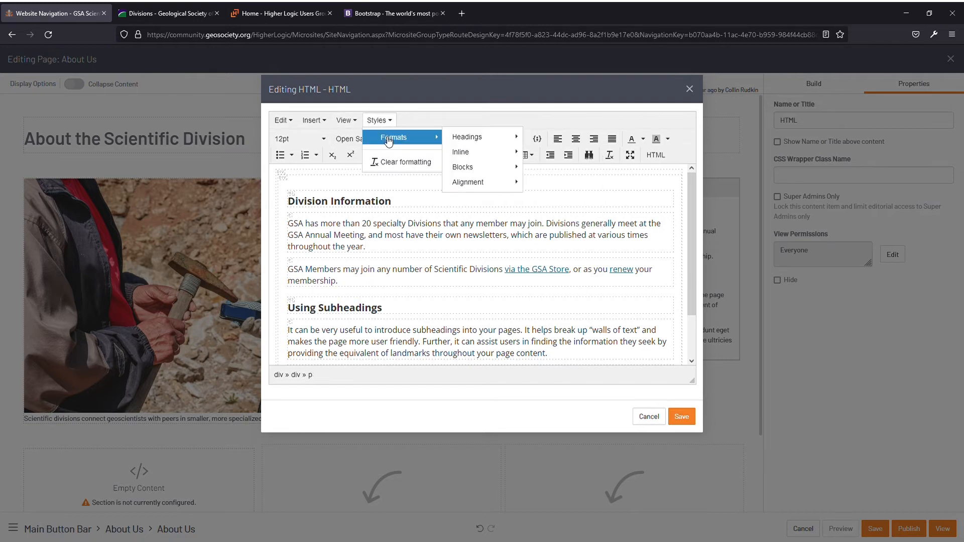
pyautogui.moveTo(504, 141)
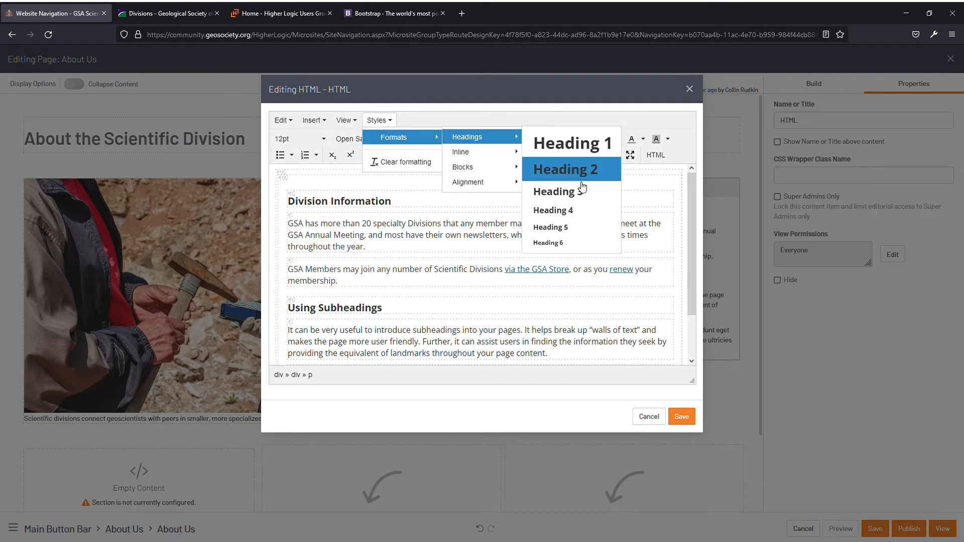
pyautogui.click(416, 236)
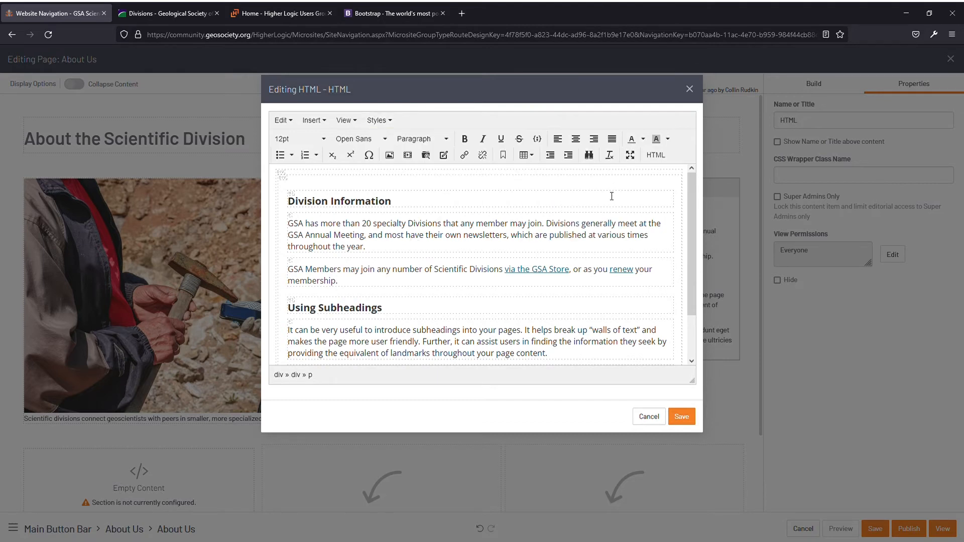
# - Open the text block's HTML source code, select all of it, and clear the selection again
pyautogui.click(664, 159)
pyautogui.hotkey('ctrl', 'a')
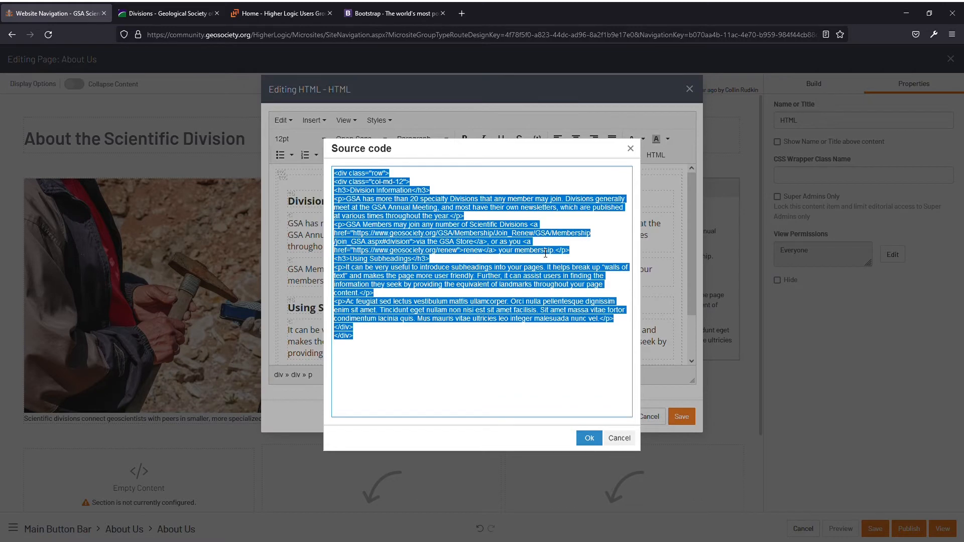
pyautogui.hotkey('alt', 'Tab')
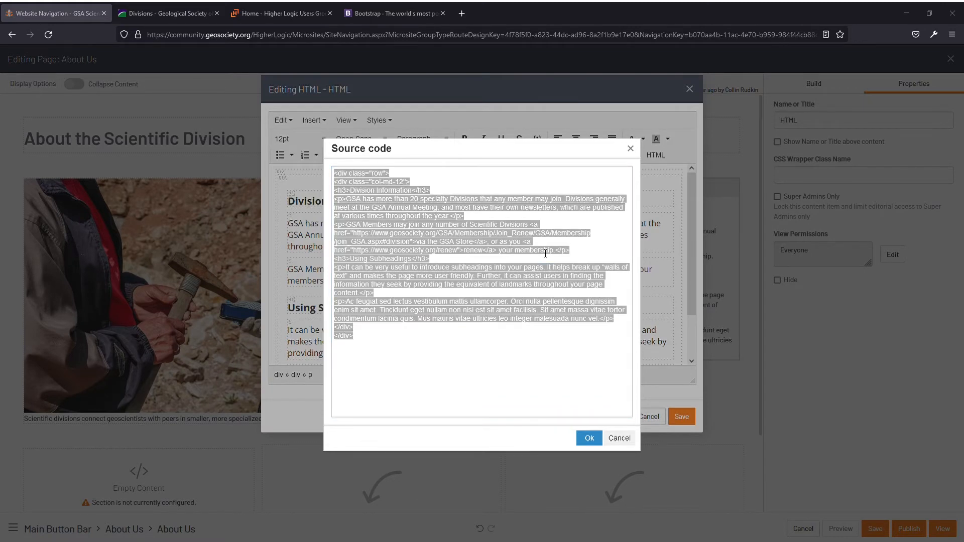
pyautogui.hotkey('alt', 'Tab')
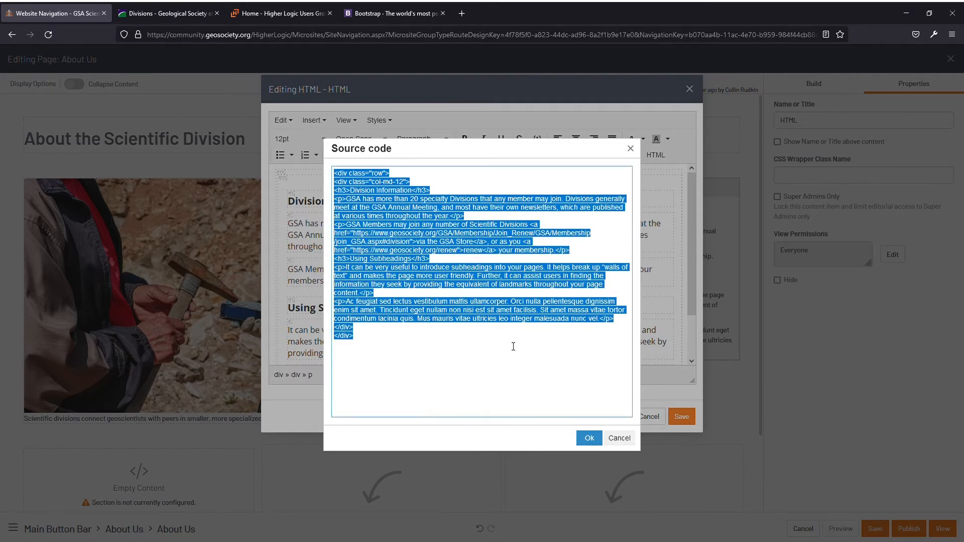
pyautogui.click(513, 347)
pyautogui.hotkey('alt', 'Tab')
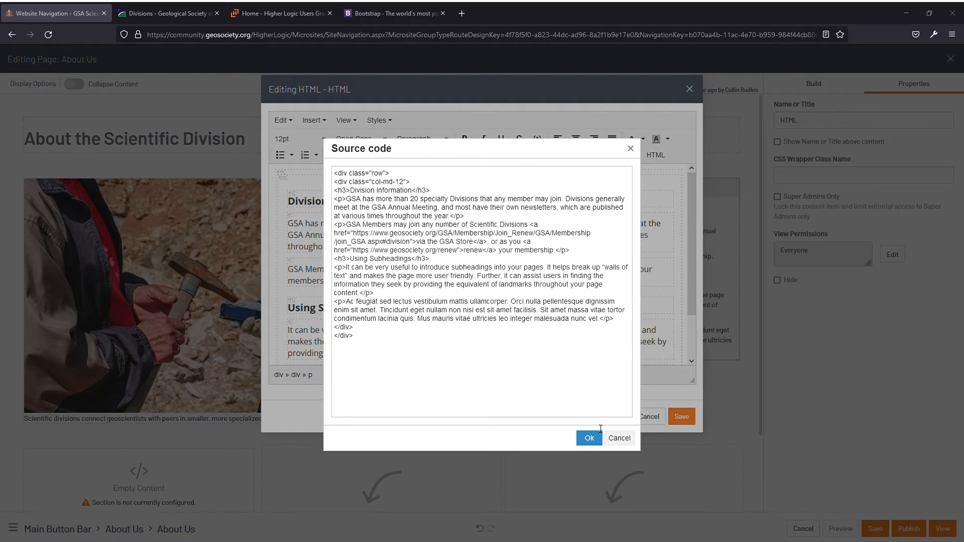
# - Switch to the Divisions page and inspect the HTML of the Geoarchaeology Division title in the browser's developer tools
pyautogui.click(170, 13)
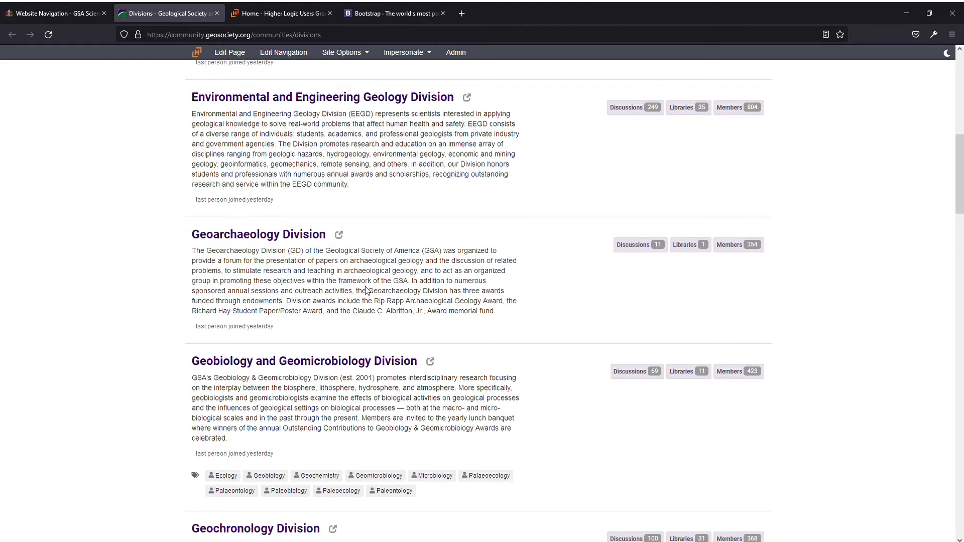
pyautogui.press('F12')
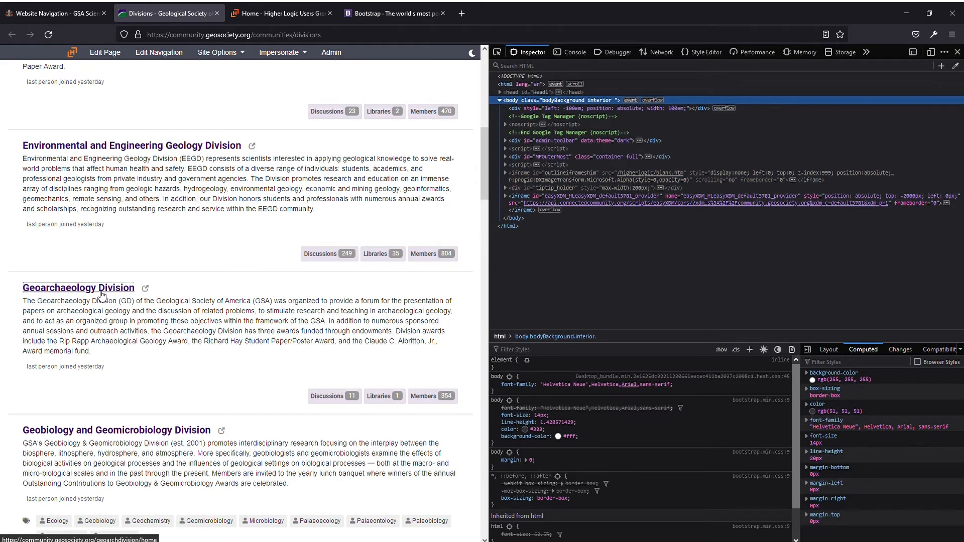
pyautogui.rightClick(100, 292)
pyautogui.press('q')
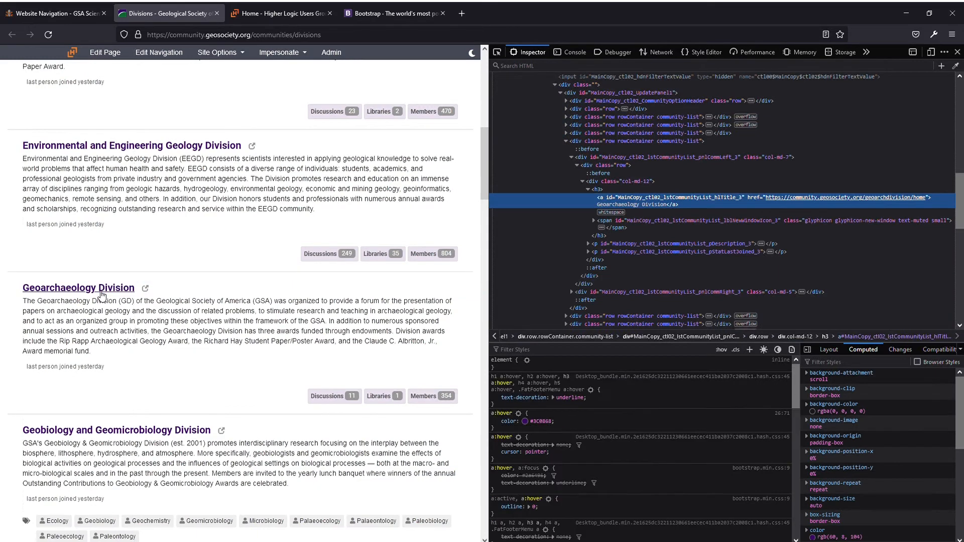
# - Return to the text block editor, open the File Manager's documents folder, and select division-bylaws-example.pdf
pyautogui.click(56, 14)
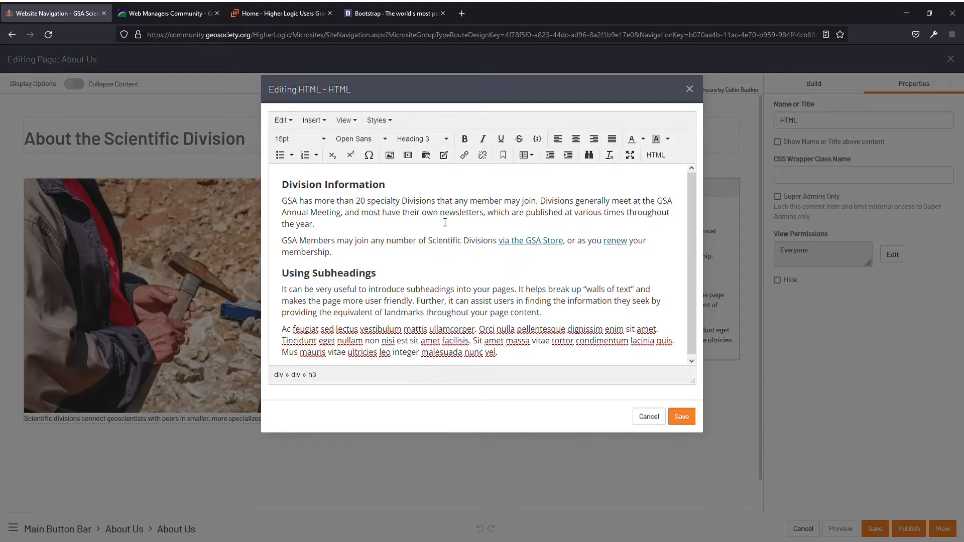
pyautogui.click(427, 156)
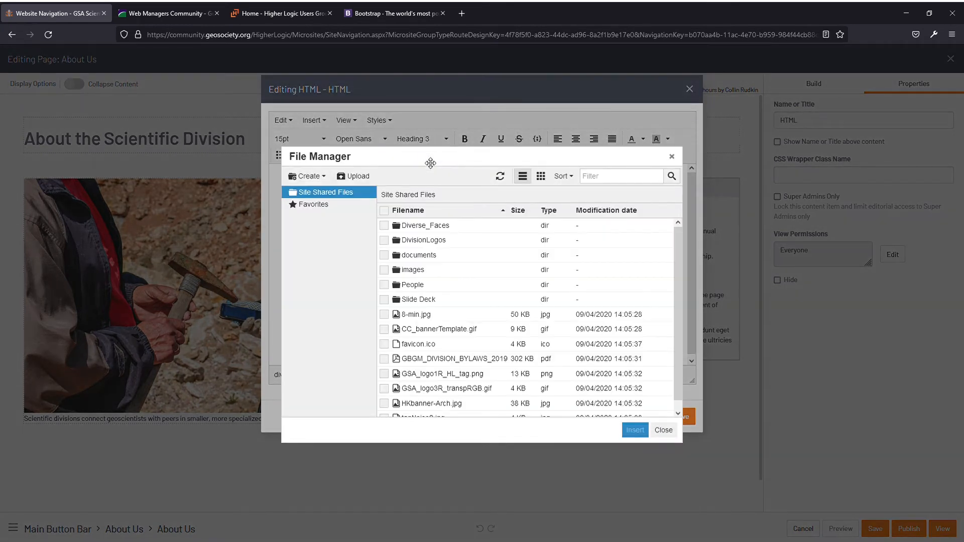
pyautogui.click(419, 258)
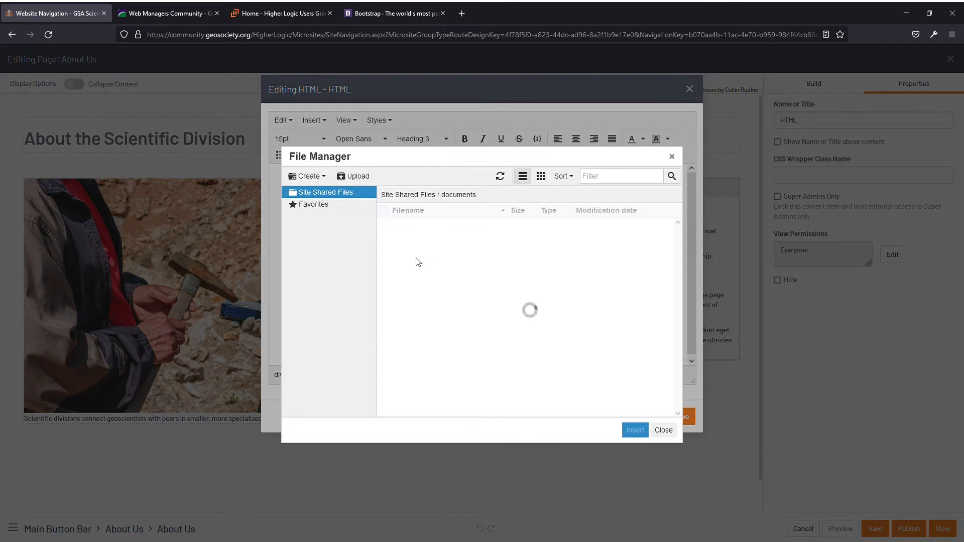
pyautogui.click(396, 242)
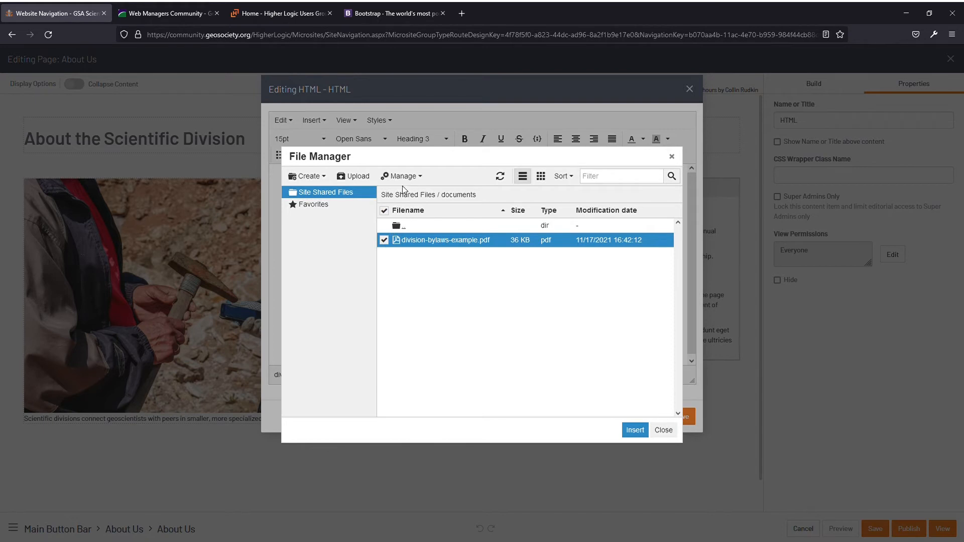
# - View the URL and path info of division-bylaws-example.pdf, then close the File Manager and cancel editing the text block
pyautogui.click(403, 176)
pyautogui.click(414, 325)
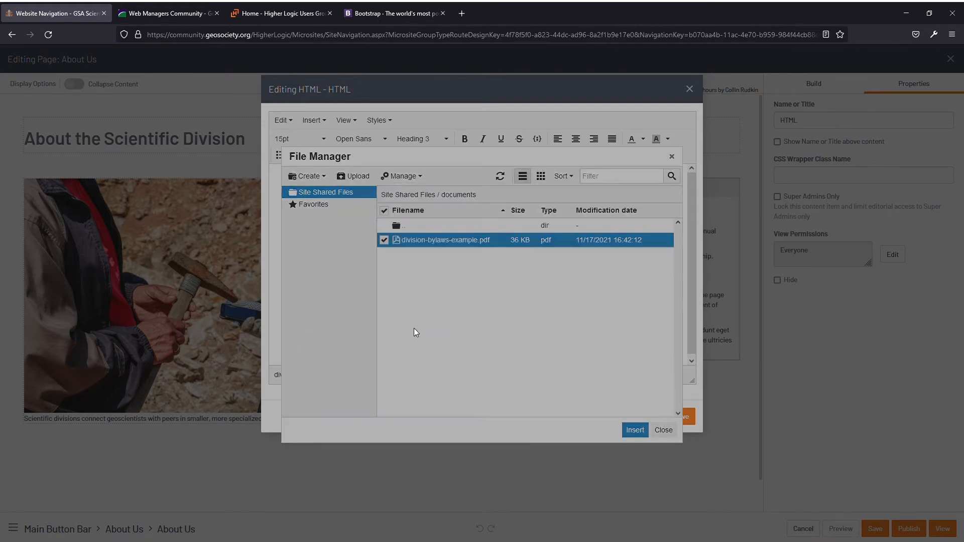
pyautogui.tripleClick(501, 289)
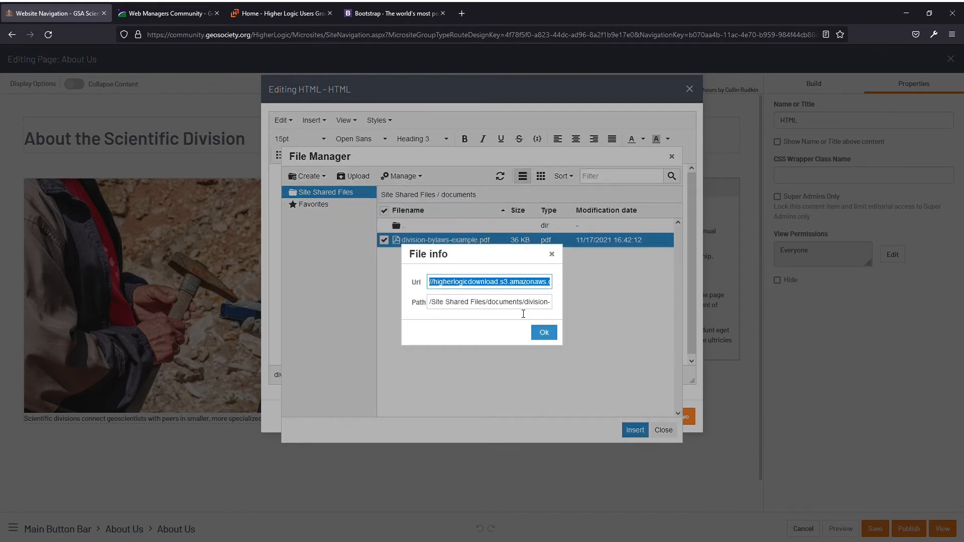
pyautogui.click(540, 334)
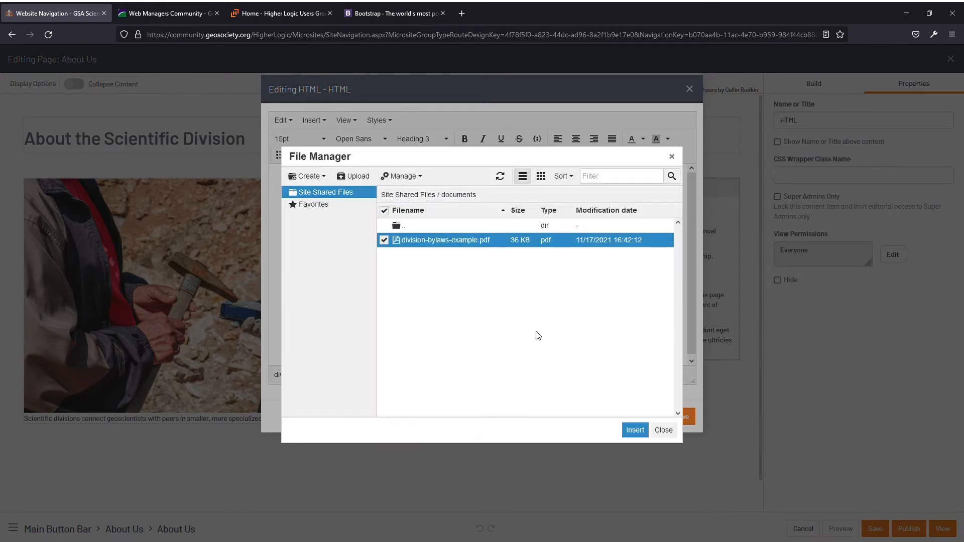
pyautogui.click(663, 431)
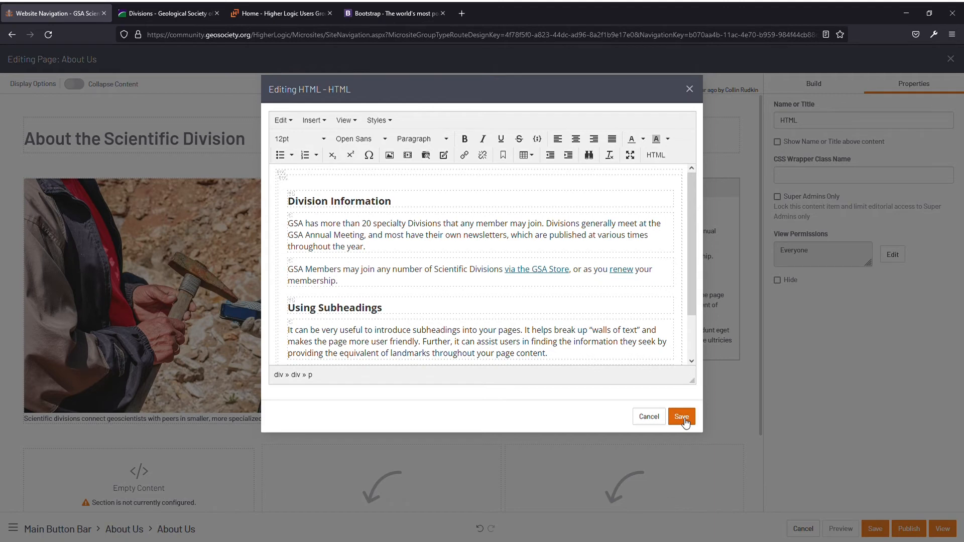
pyautogui.click(649, 417)
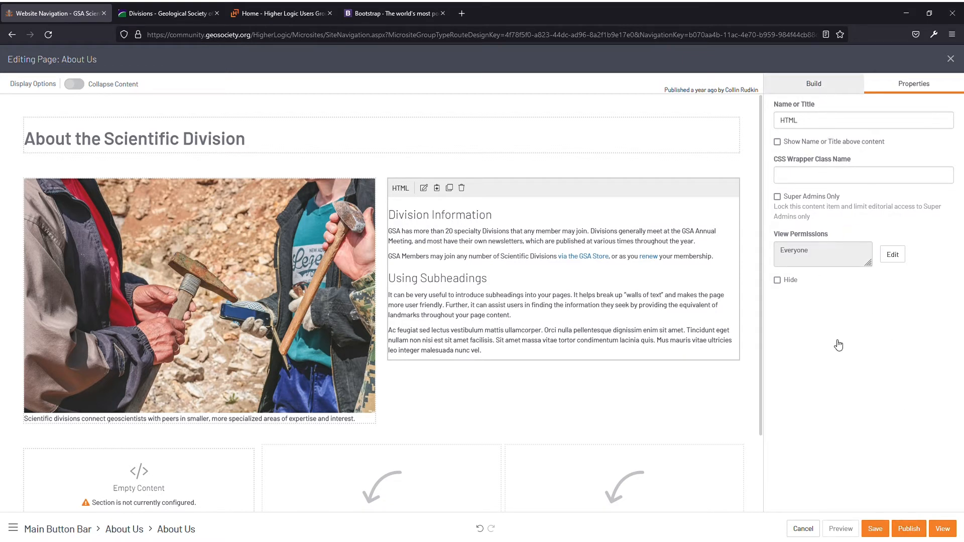
# - Try placing a Carousel widget from the Other category below the Division Information text block, and cancel the page edit
pyautogui.scroll(-5, 837, 344)
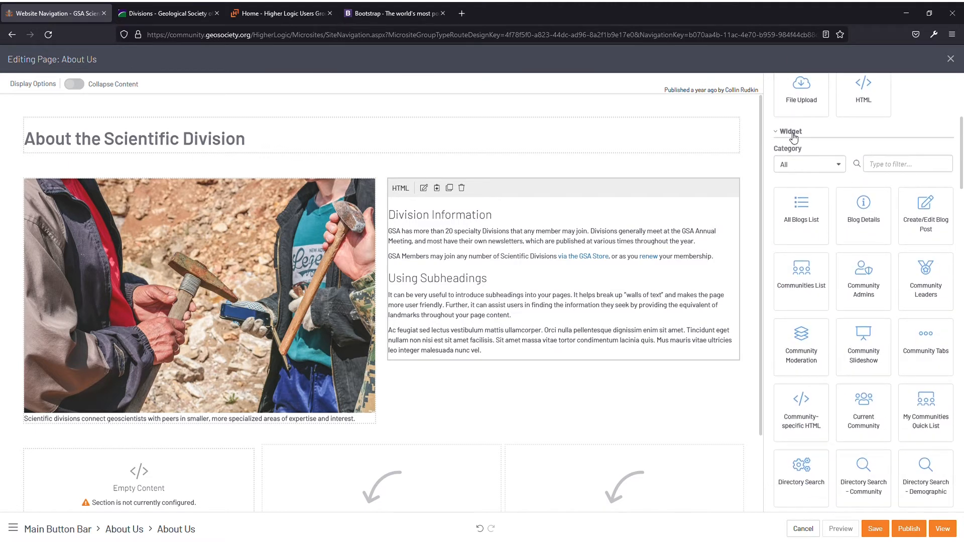
pyautogui.click(843, 168)
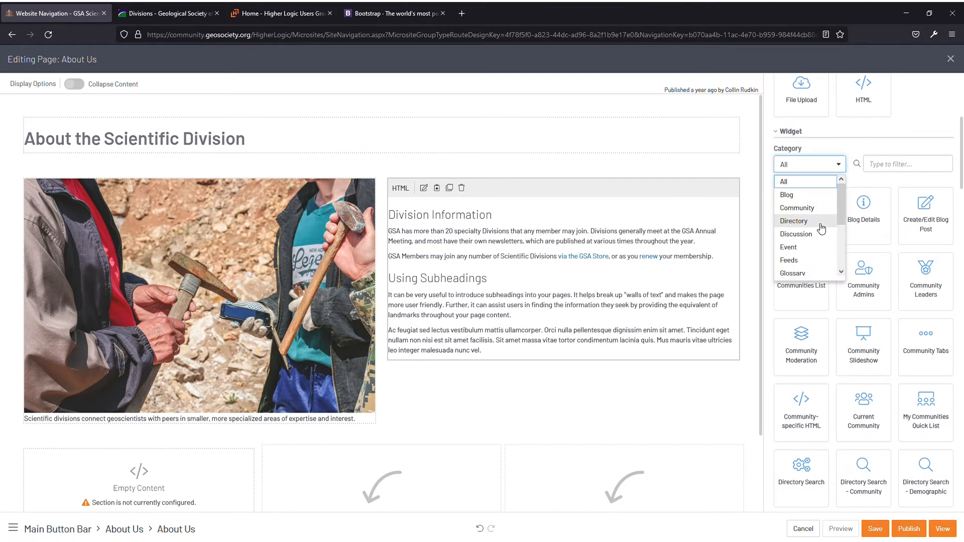
pyautogui.scroll(-2, 818, 233)
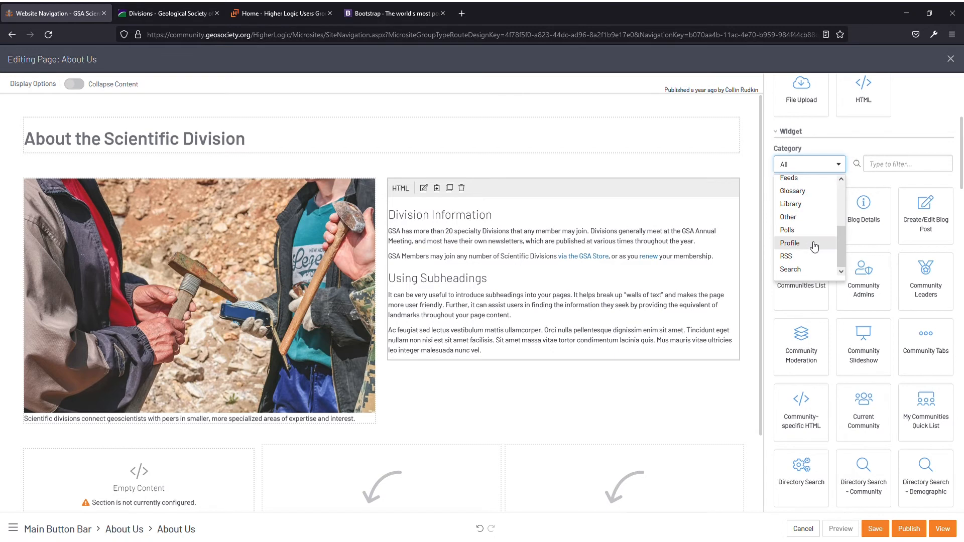
pyautogui.click(803, 217)
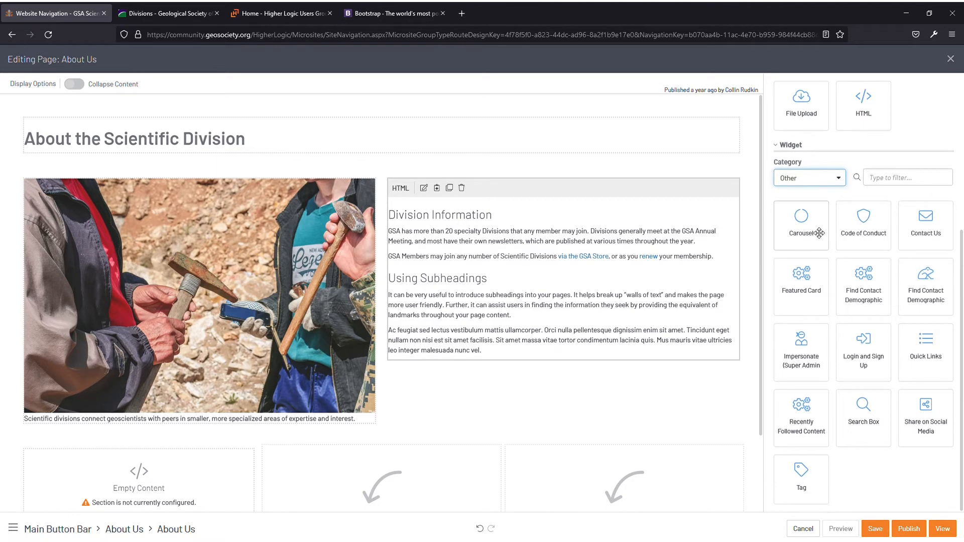
pyautogui.moveTo(815, 234); pyautogui.dragTo(610, 398)
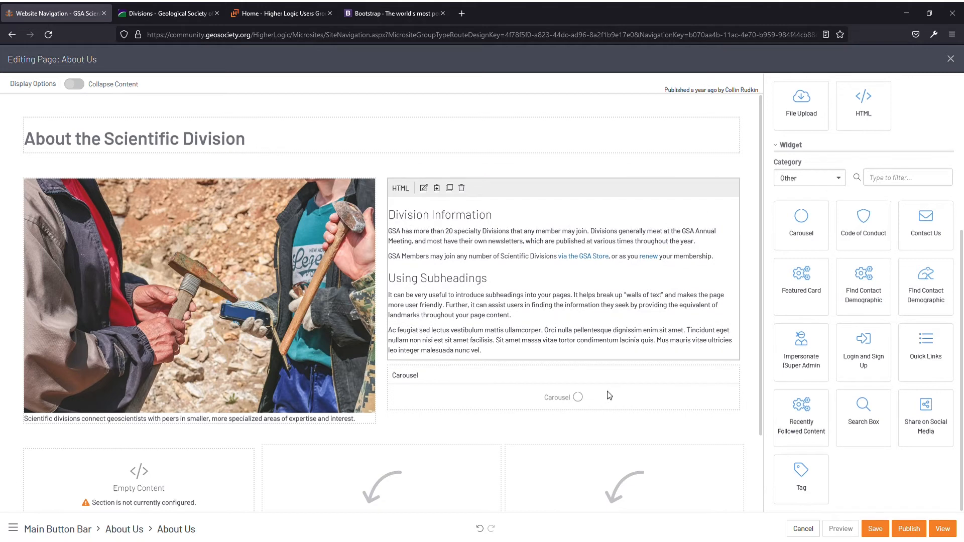
pyautogui.click(803, 530)
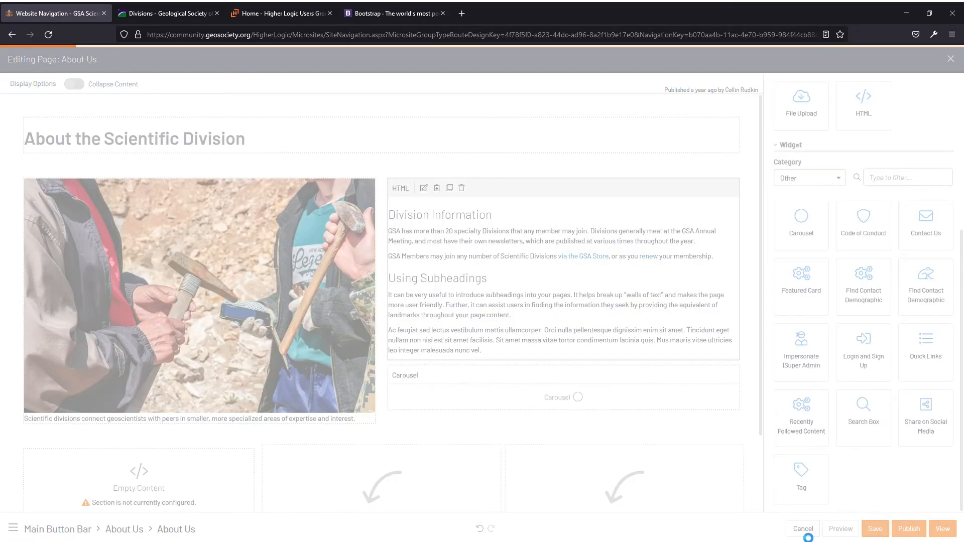
# - Open the existing slide in the About page's Carousel Builder and look at the upload sources for changing its image
pyautogui.scroll(10, 505, 288)
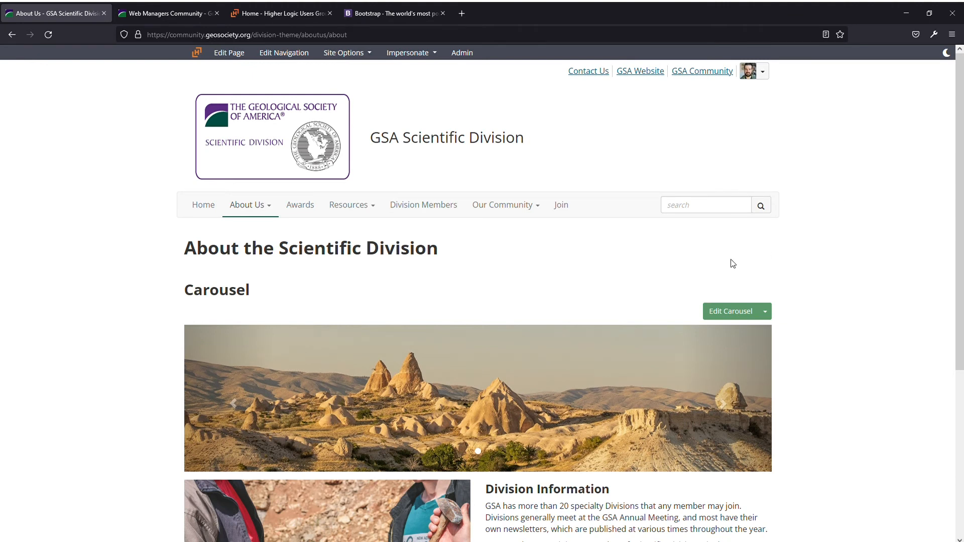
pyautogui.click(732, 311)
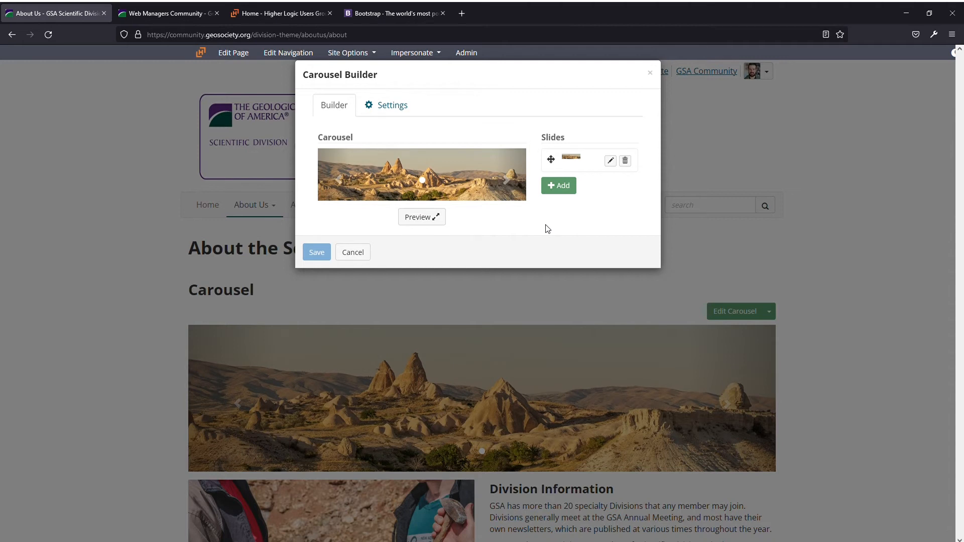
pyautogui.click(612, 162)
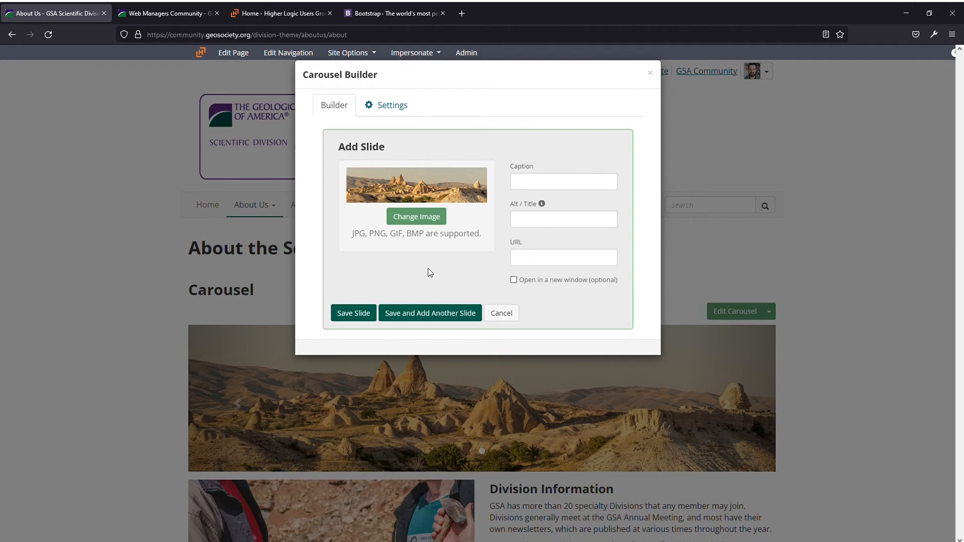
pyautogui.click(436, 222)
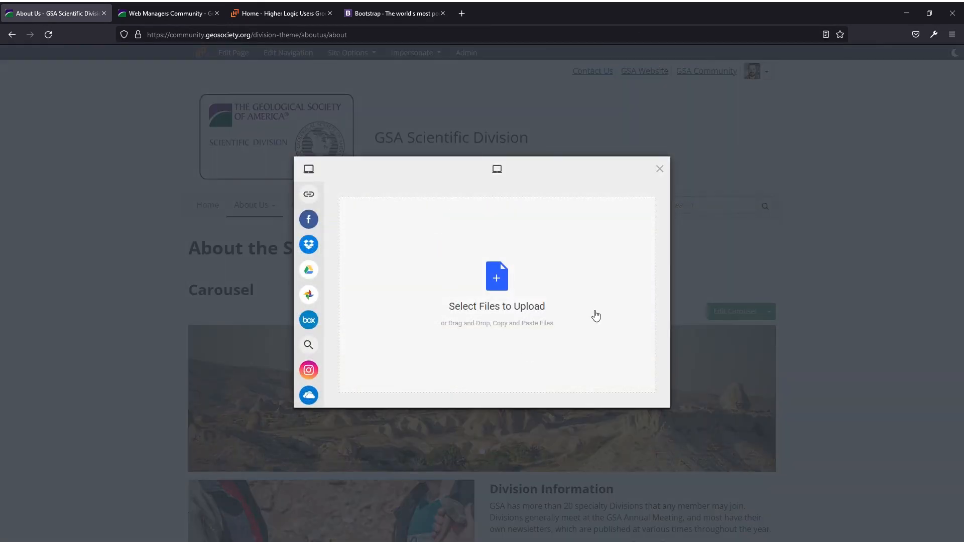
pyautogui.click(661, 170)
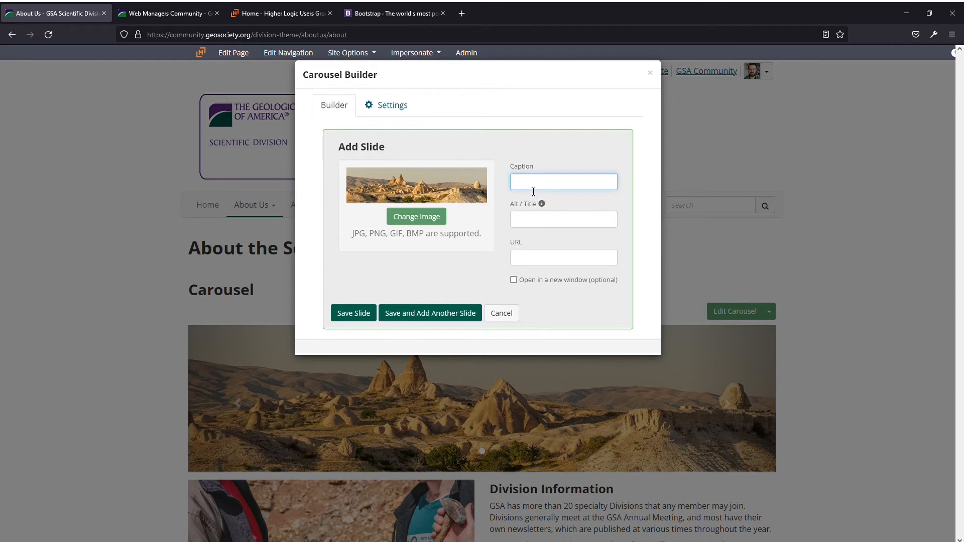
# - Go through the slide's Alt / Title, URL and new-window options, then cancel the slide and carousel edits
pyautogui.click(536, 223)
pyautogui.click(534, 267)
pyautogui.click(514, 281)
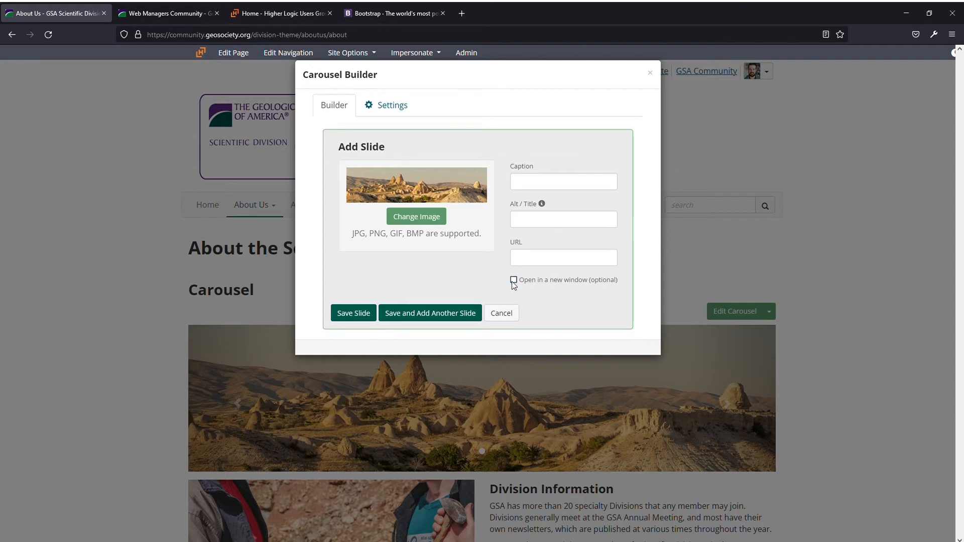
pyautogui.click(508, 316)
pyautogui.click(371, 256)
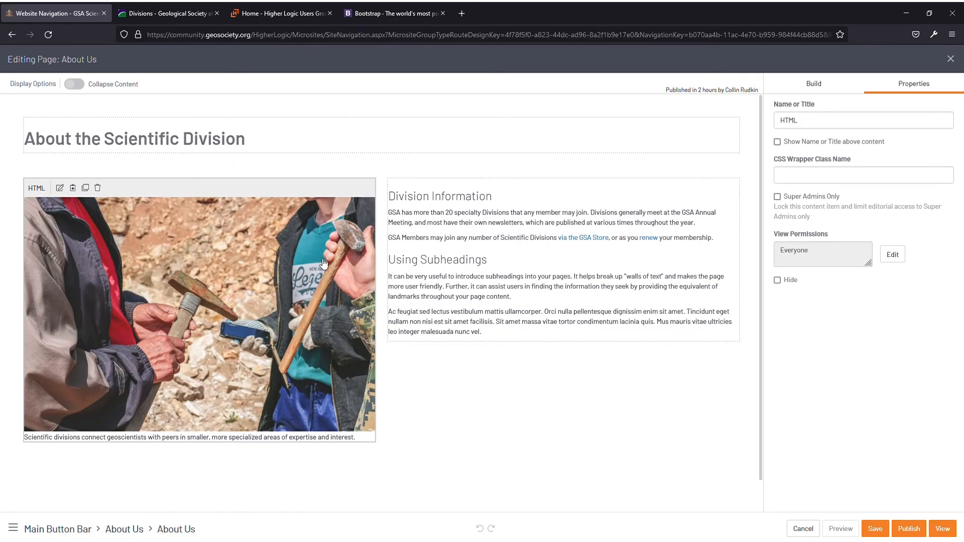
# - Try moving the Division Information text block under the image and the two-column row above the page heading row
pyautogui.click(485, 237)
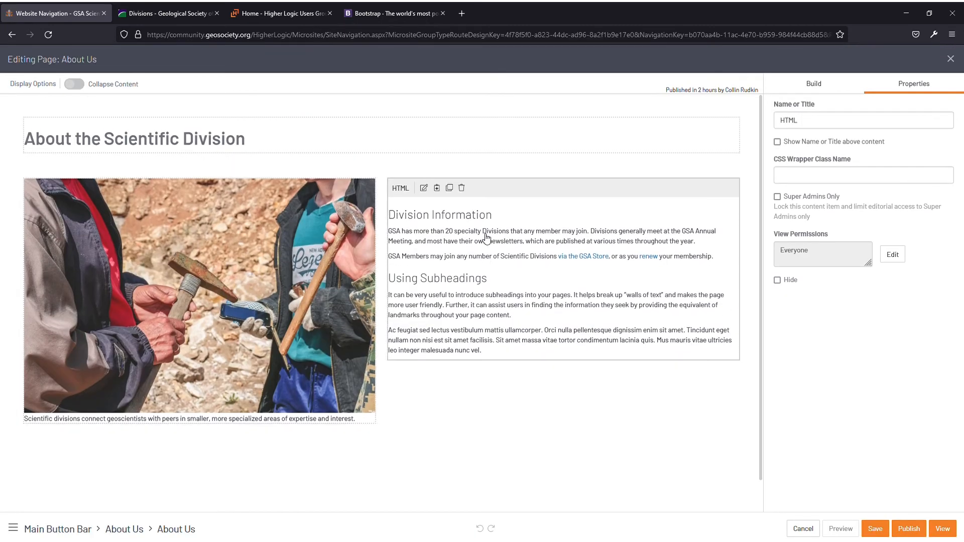
pyautogui.moveTo(511, 211); pyautogui.dragTo(280, 440)
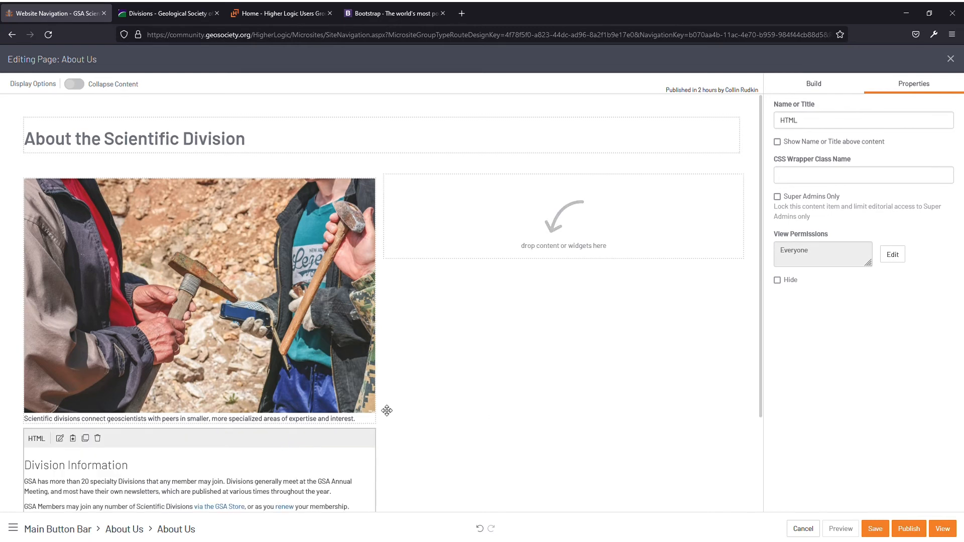
pyautogui.click(499, 349)
pyautogui.moveTo(374, 178); pyautogui.dragTo(372, 122)
pyautogui.scroll(-2, 498, 281)
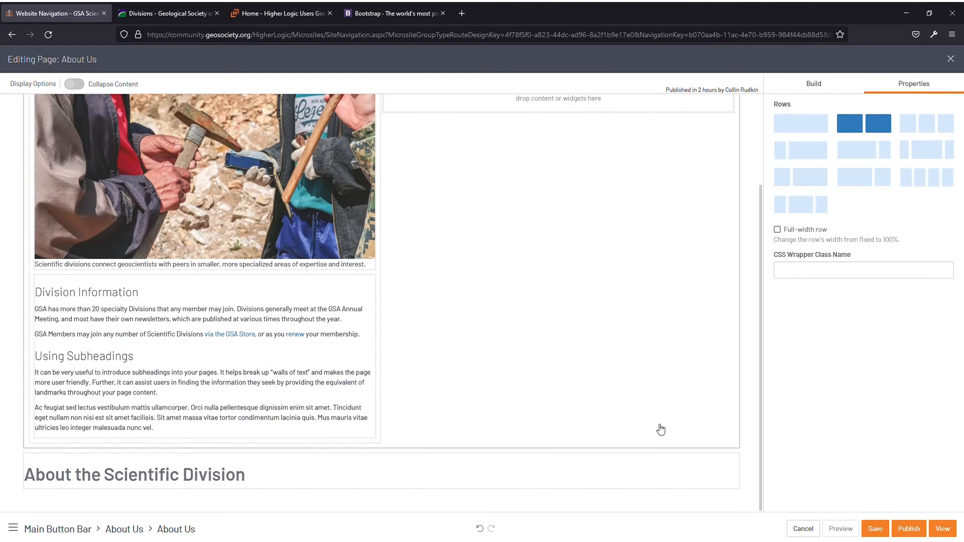
# - Discard the layout changes to the About Us page and return from the site admin to the live page
pyautogui.click(803, 530)
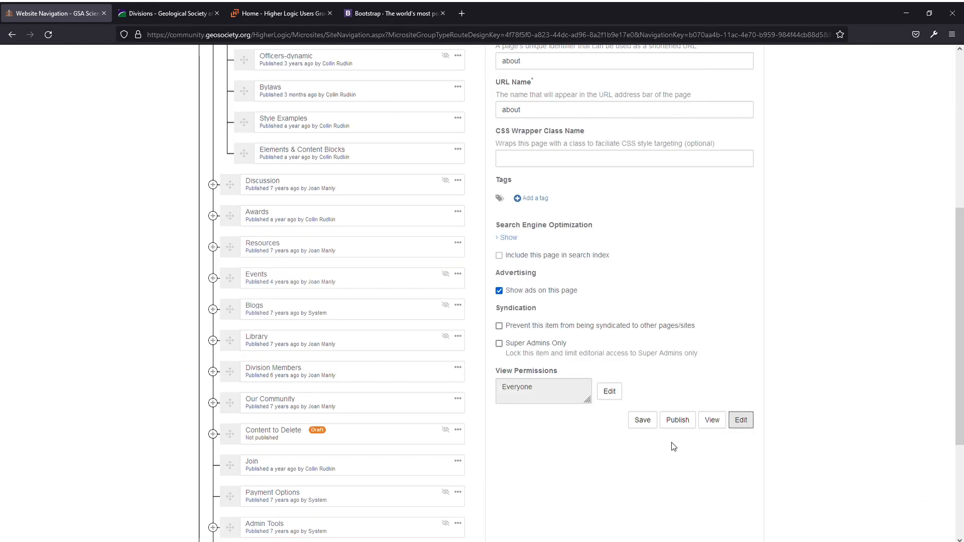
pyautogui.scroll(4, 766, 455)
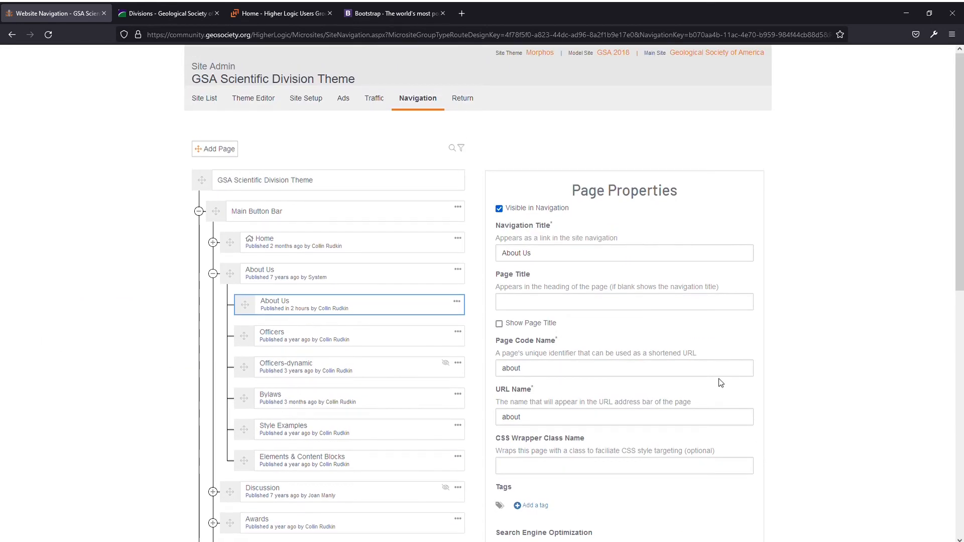
pyautogui.click(456, 103)
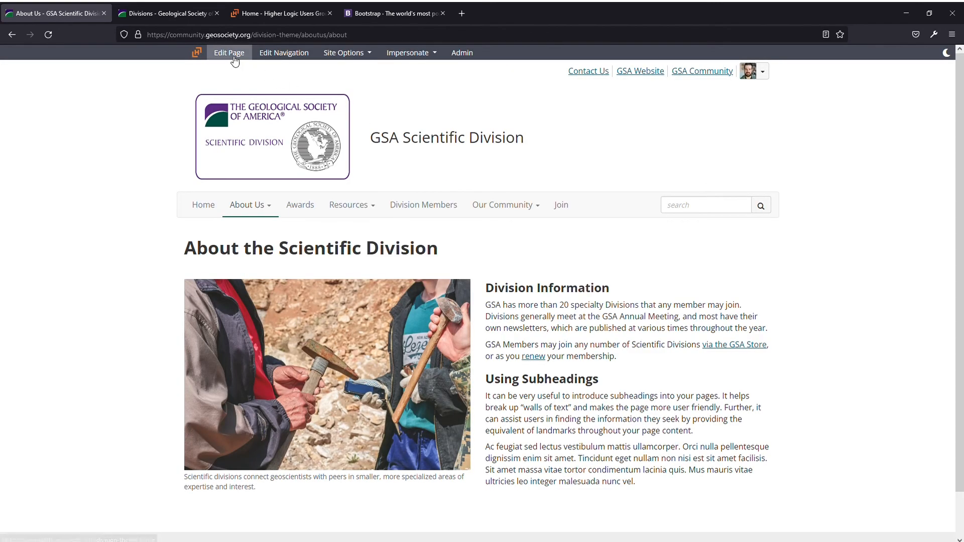
# - Open the site's navigation editor, then collapse and re-expand the About Us branch to review its subpages
pyautogui.click(267, 57)
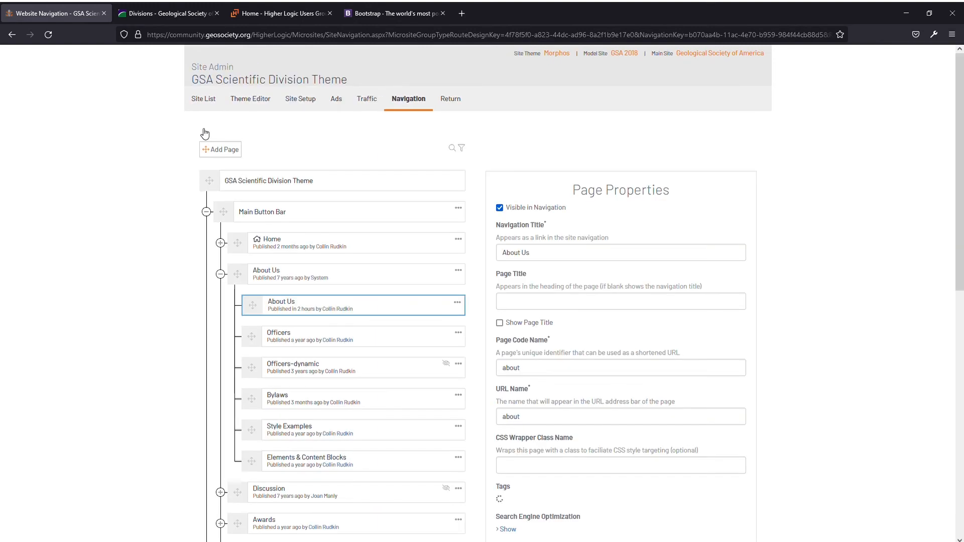
pyautogui.scroll(-1, 182, 266)
pyautogui.scroll(-1, 182, 266)
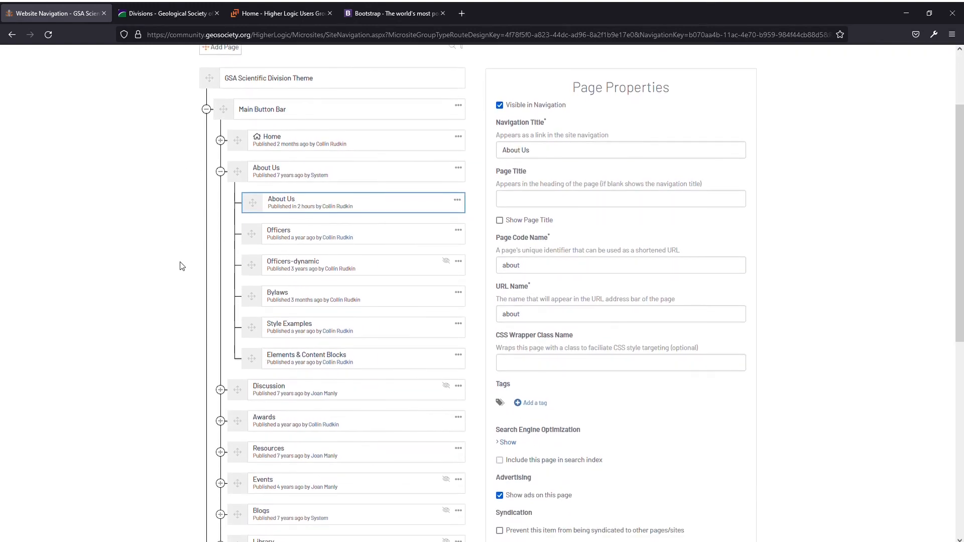
pyautogui.click(221, 172)
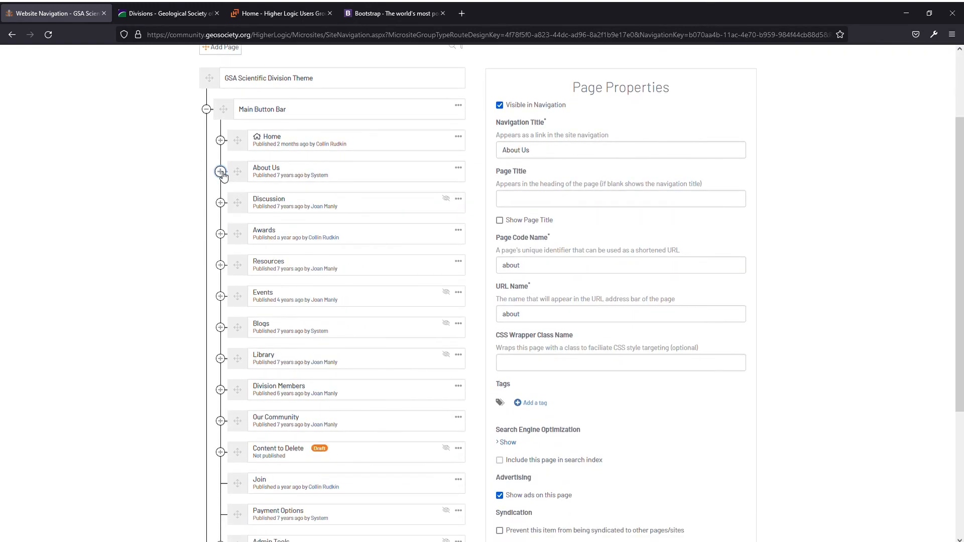
pyautogui.click(221, 173)
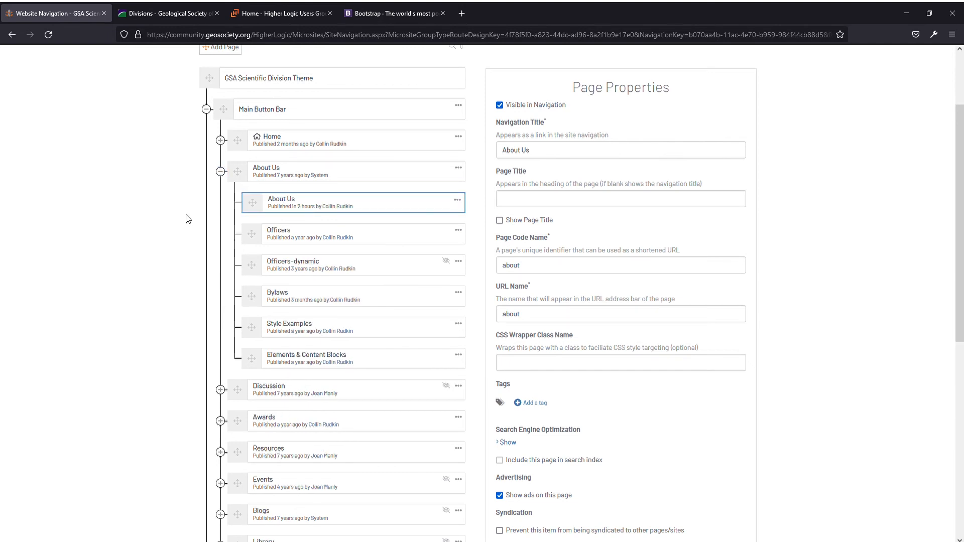
# - Compare the top-level pages with the About Us branch collapsed, then expand it and pick up and drop its About Us subpage in place
pyautogui.scroll(-1, 188, 219)
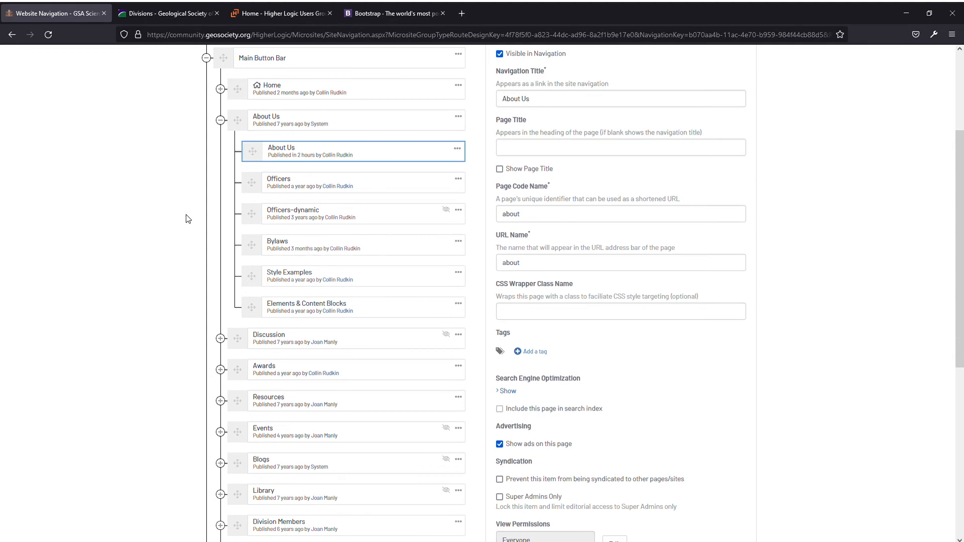
pyautogui.scroll(3, 185, 219)
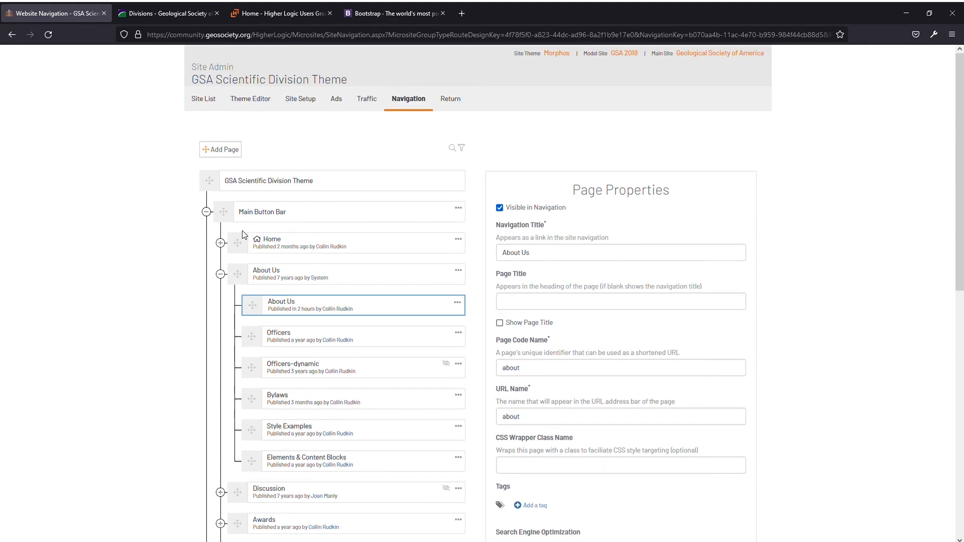
pyautogui.click(221, 274)
pyautogui.scroll(-2, 220, 274)
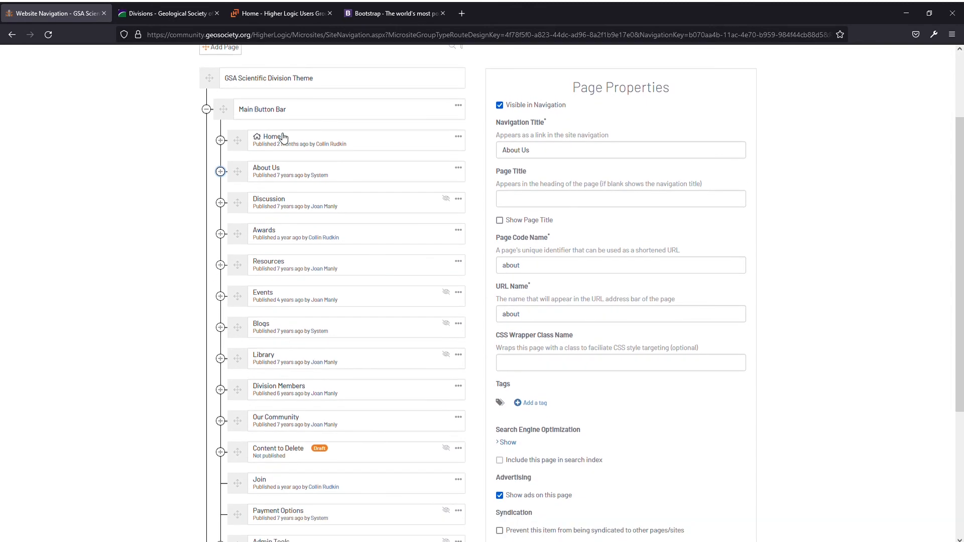
pyautogui.click(221, 172)
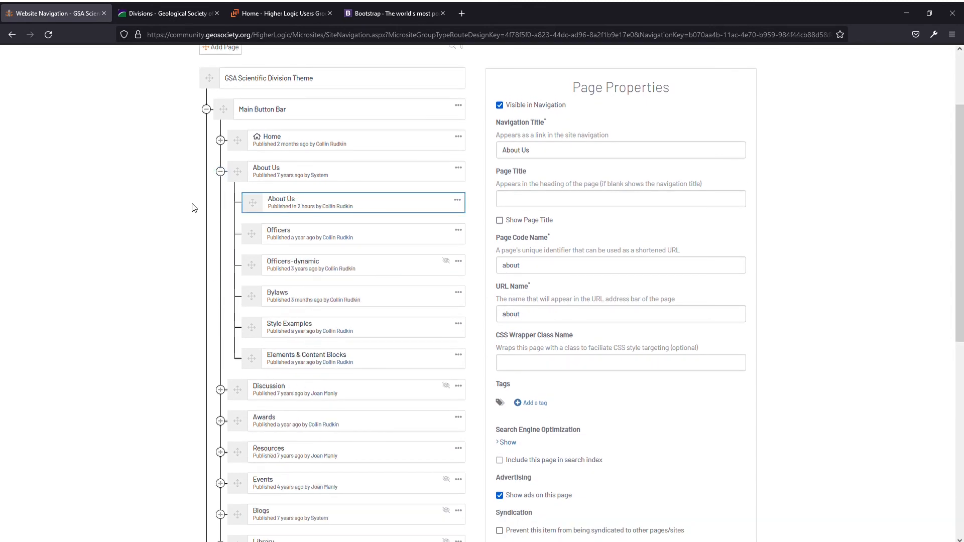
pyautogui.moveTo(261, 207)
pyautogui.mouseDown()
pyautogui.moveTo(256, 247)
pyautogui.moveTo(255, 201)
pyautogui.mouseUp()
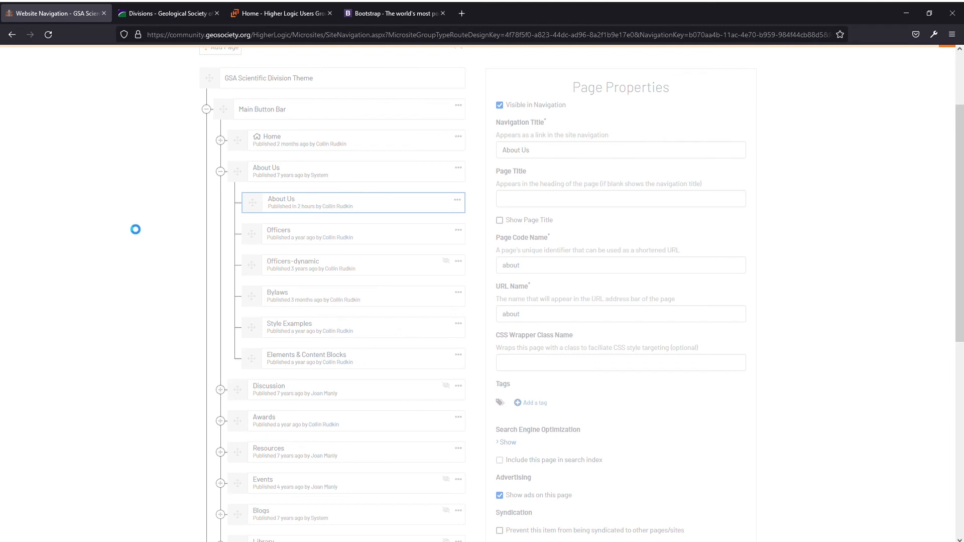
# - Start sending the About Us subpage to draft, cancel the request, and review its other page actions, including Archive
pyautogui.click(457, 200)
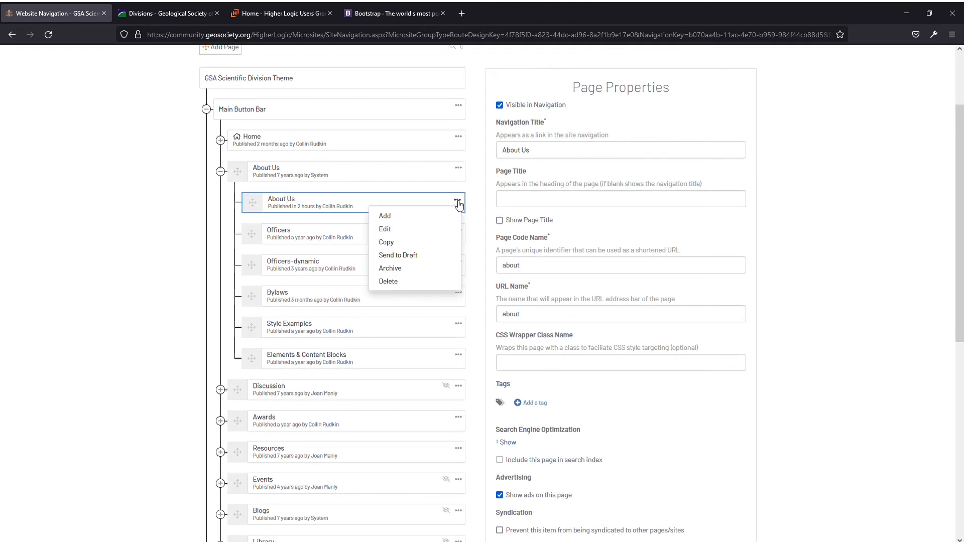
pyautogui.click(438, 256)
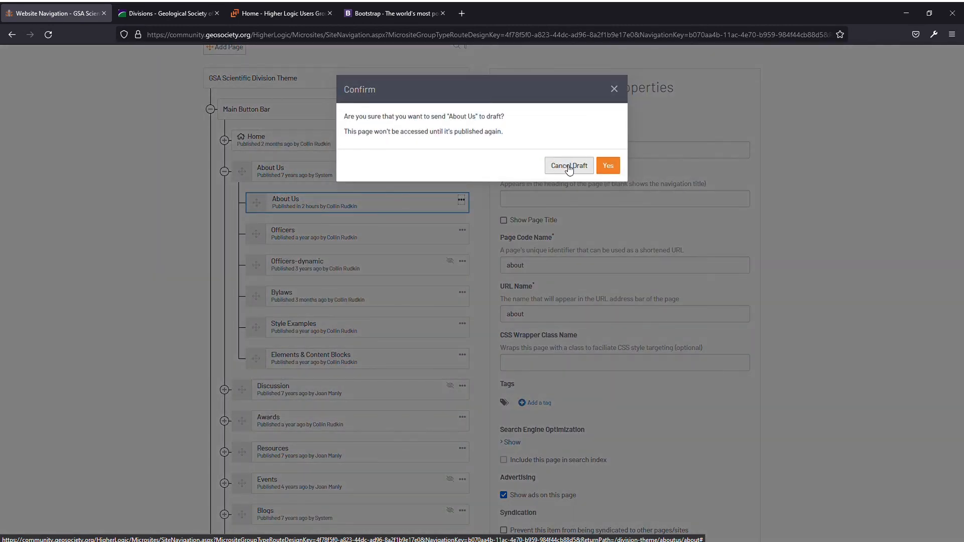
pyautogui.click(569, 167)
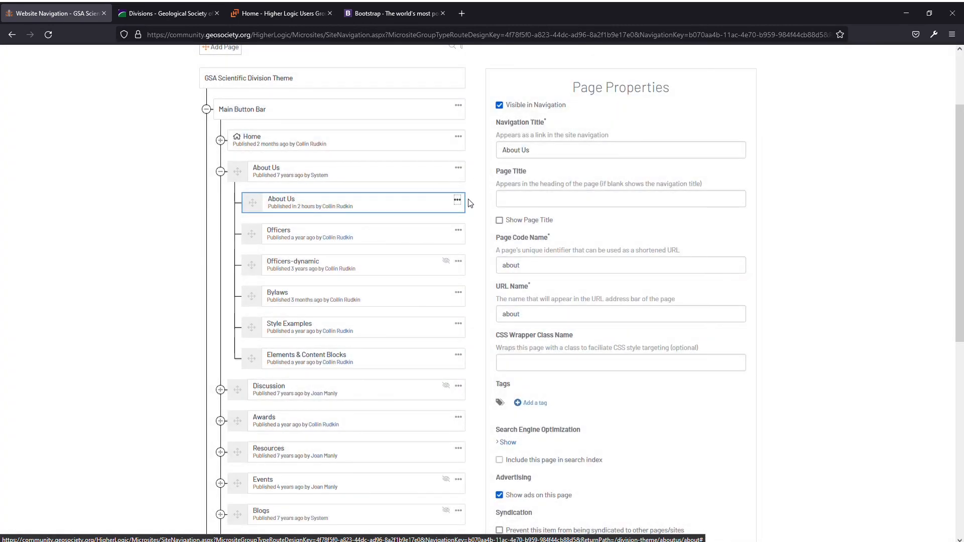
pyautogui.click(458, 200)
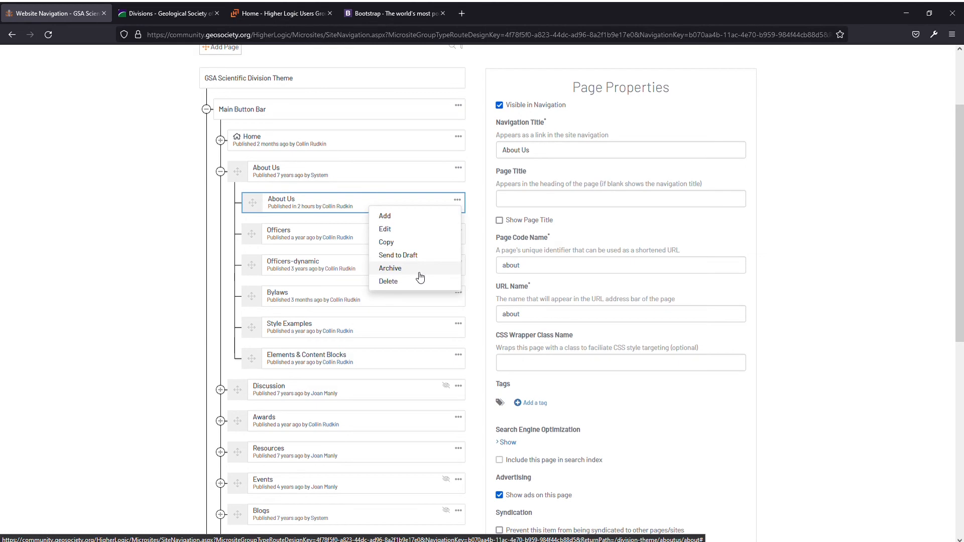
pyautogui.click(180, 267)
# - Open the navigation page filter, review the Page Status choices, and cancel the filter
pyautogui.scroll(2, 181, 267)
pyautogui.click(462, 148)
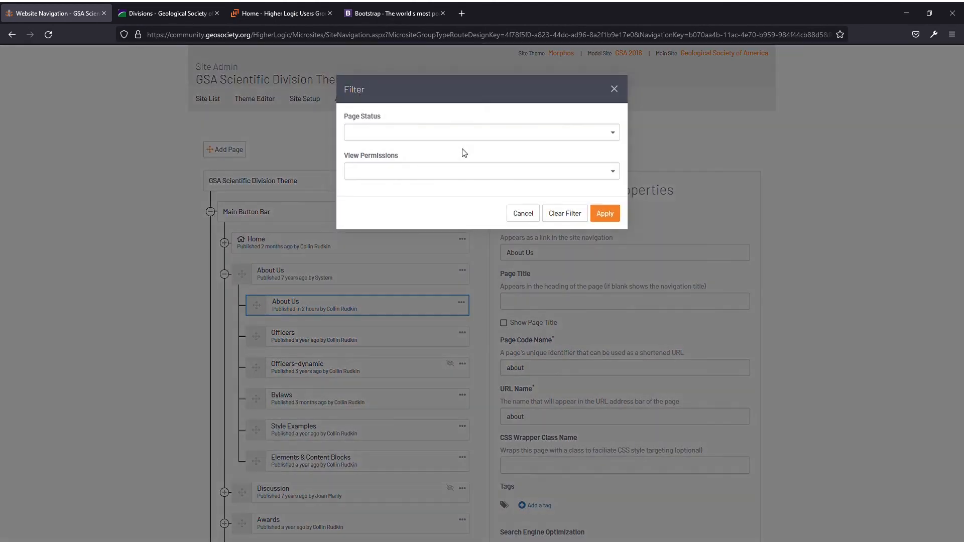
pyautogui.click(525, 136)
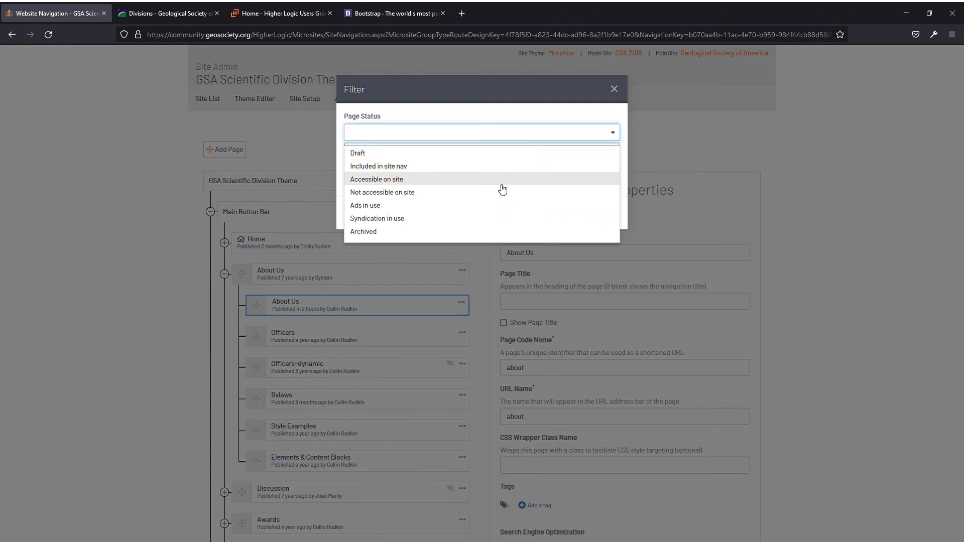
pyautogui.click(518, 101)
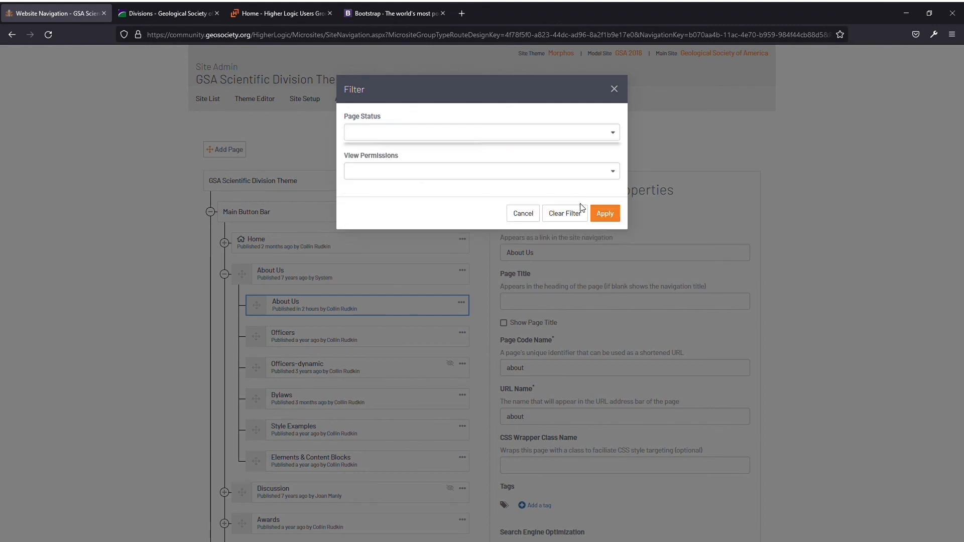
pyautogui.click(522, 213)
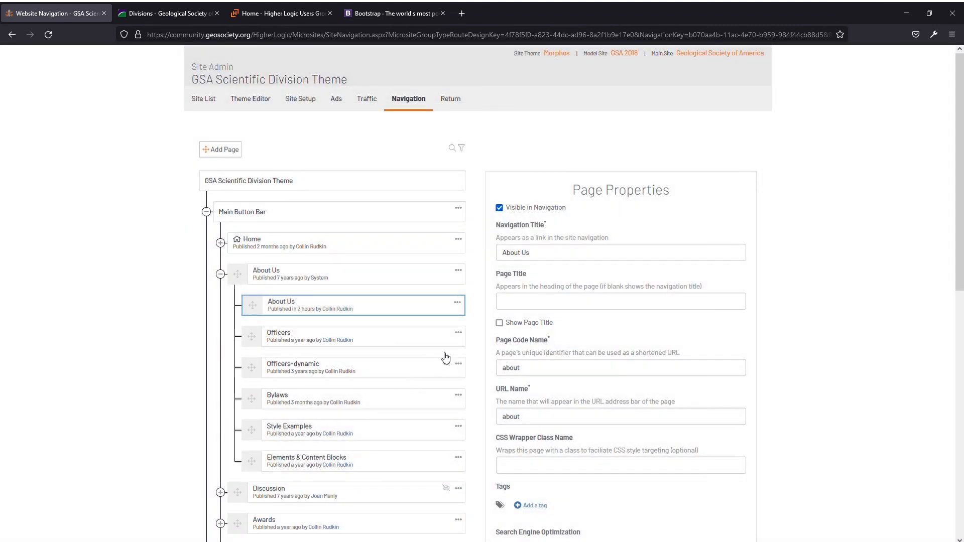
# - Review the About Us subpage's Delete action, then show the page search box and open and cancel the filter again
pyautogui.click(457, 303)
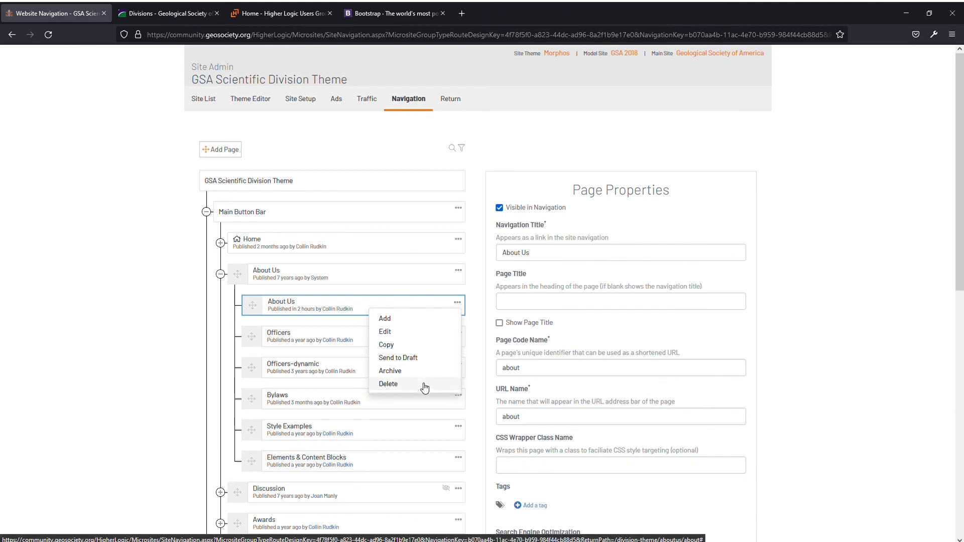
pyautogui.click(132, 343)
pyautogui.scroll(-1, 157, 329)
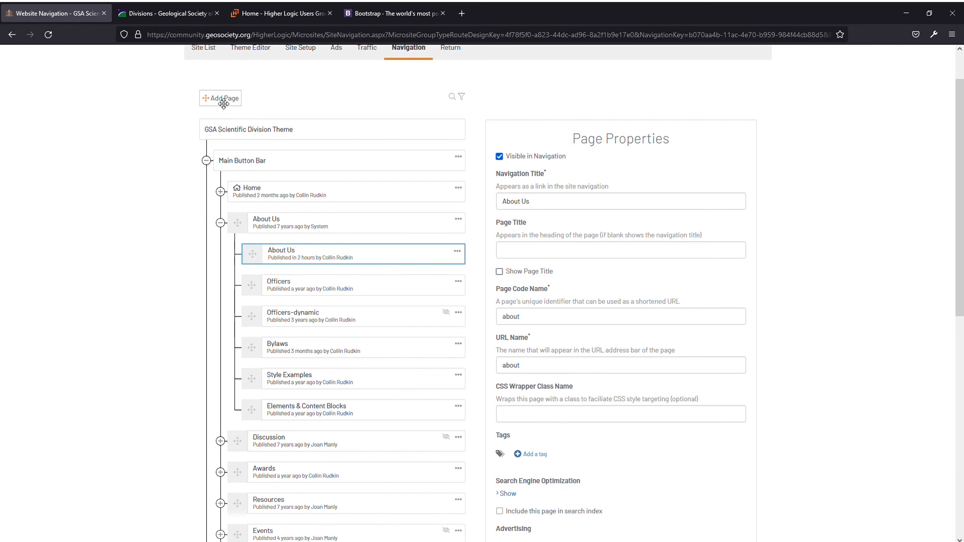
pyautogui.click(452, 97)
pyautogui.click(461, 96)
pyautogui.click(523, 213)
# - Open the Officers page's properties and switch Visible in Navigation off and back on
pyautogui.click(312, 290)
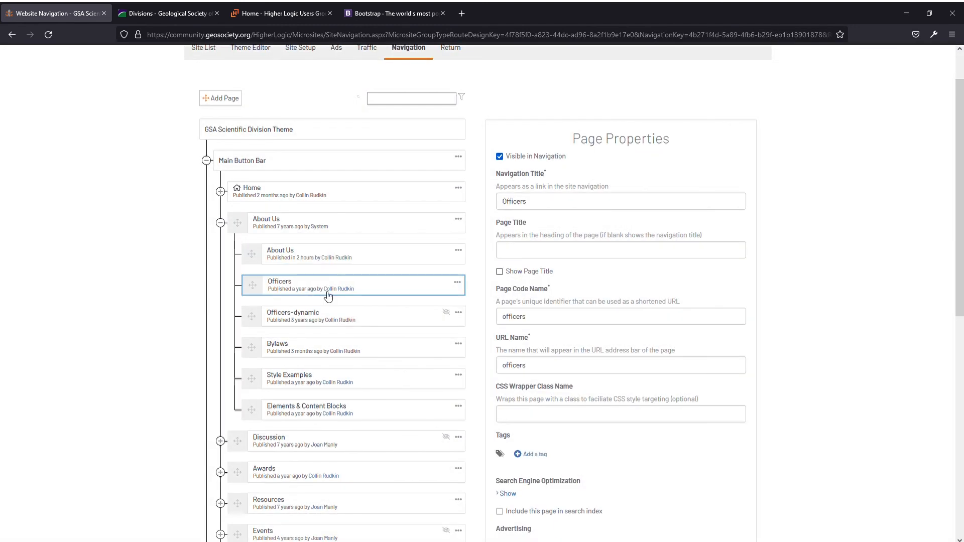
pyautogui.click(535, 158)
pyautogui.click(534, 158)
# - Examine the Officers page's Navigation Title, Page Title and Show Page Title settings
pyautogui.scroll(-1, 585, 177)
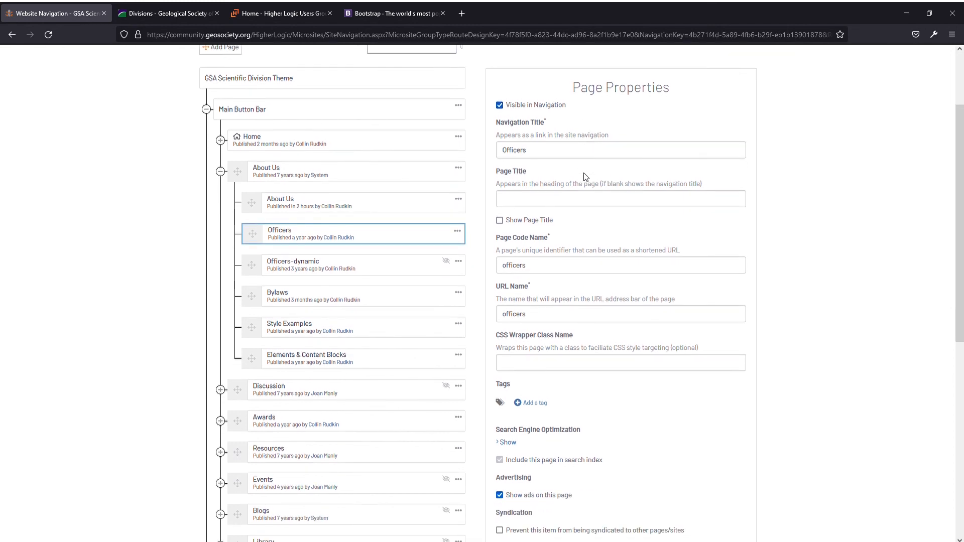
pyautogui.click(564, 155)
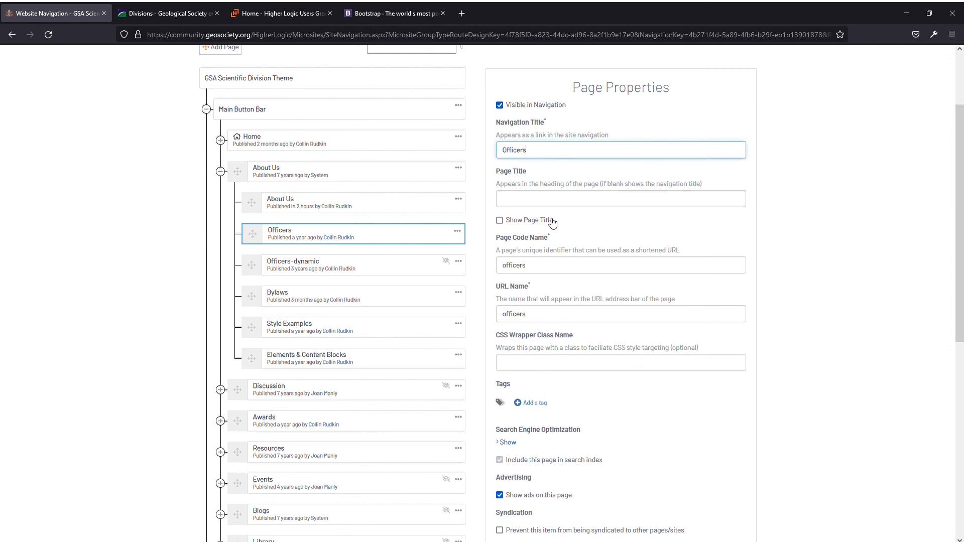
pyautogui.click(561, 201)
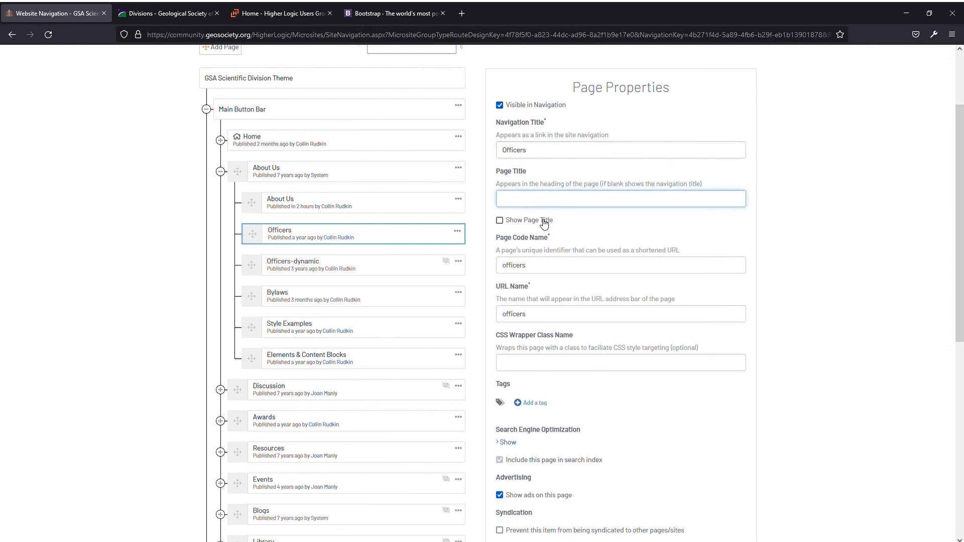
pyautogui.click(800, 226)
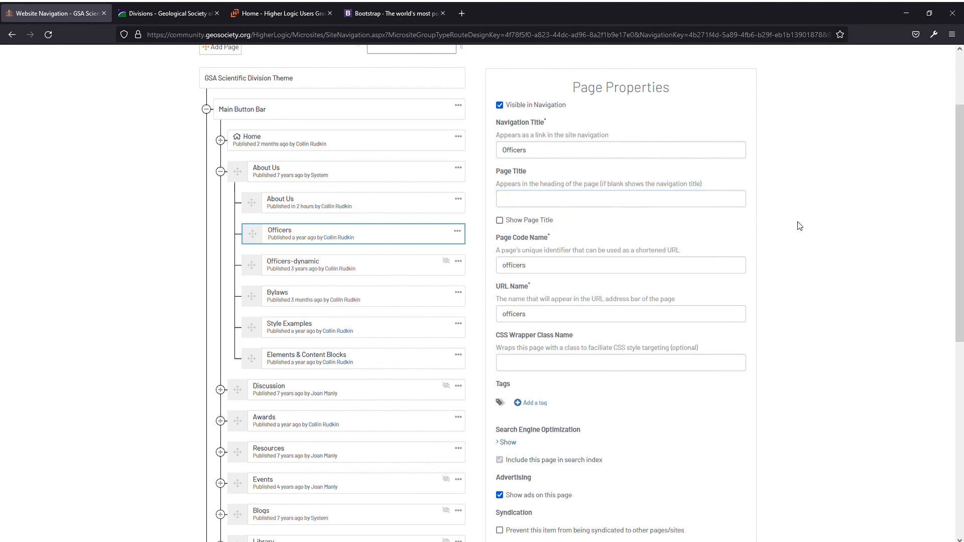
# - Examine the Officers page's Page Code Name and URL Name fields
pyautogui.scroll(-1, 598, 224)
pyautogui.doubleClick(557, 216)
pyautogui.click(782, 240)
pyautogui.scroll(-1, 431, 203)
pyautogui.moveTo(542, 219); pyautogui.dragTo(504, 221)
pyautogui.click(578, 221)
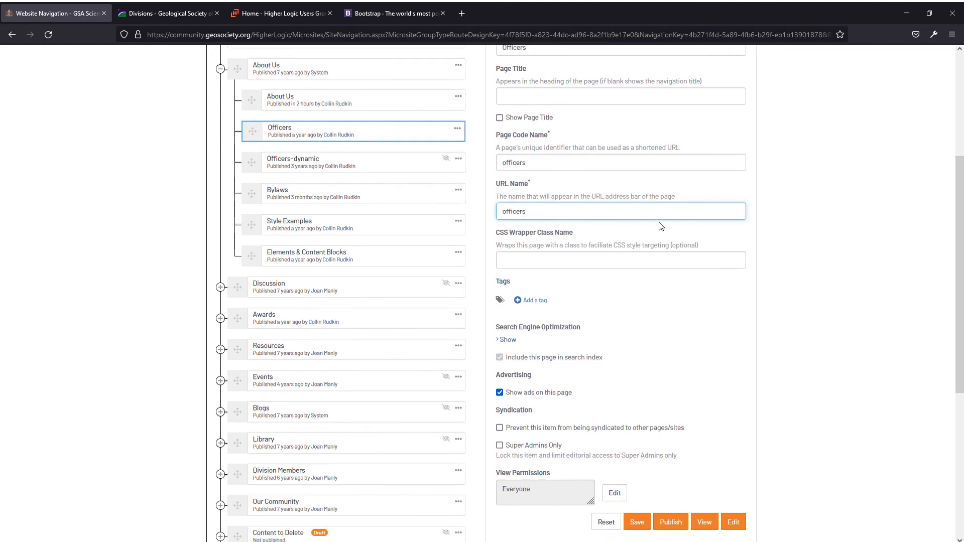
pyautogui.click(771, 225)
# - Expand the Officers page's Search Engine Optimization settings to review them, then collapse them again
pyautogui.scroll(-1, 771, 225)
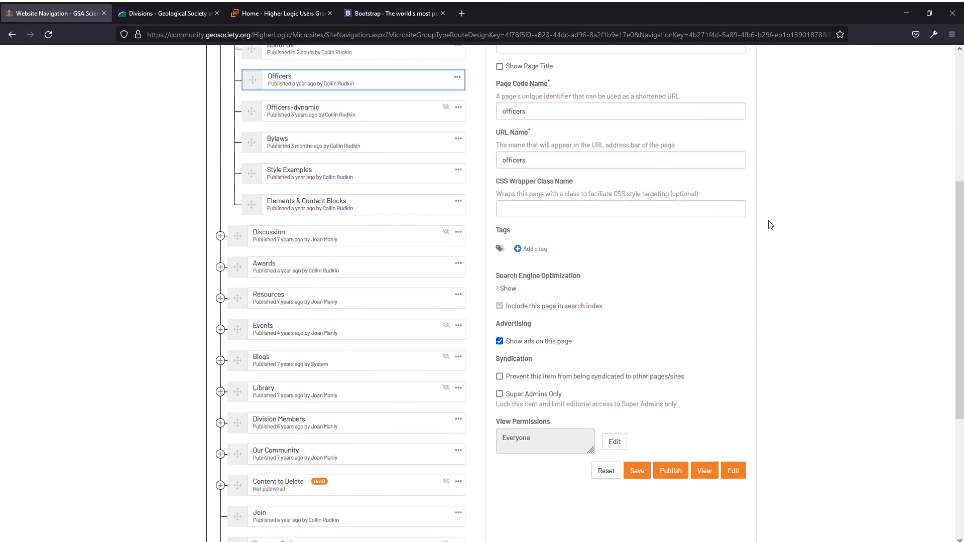
pyautogui.scroll(-1, 770, 225)
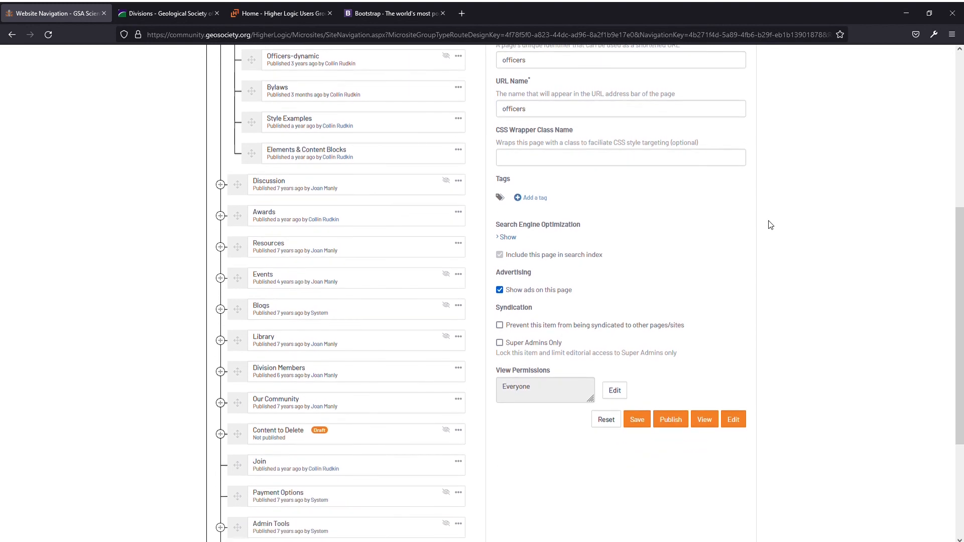
pyautogui.click(508, 238)
pyautogui.click(508, 239)
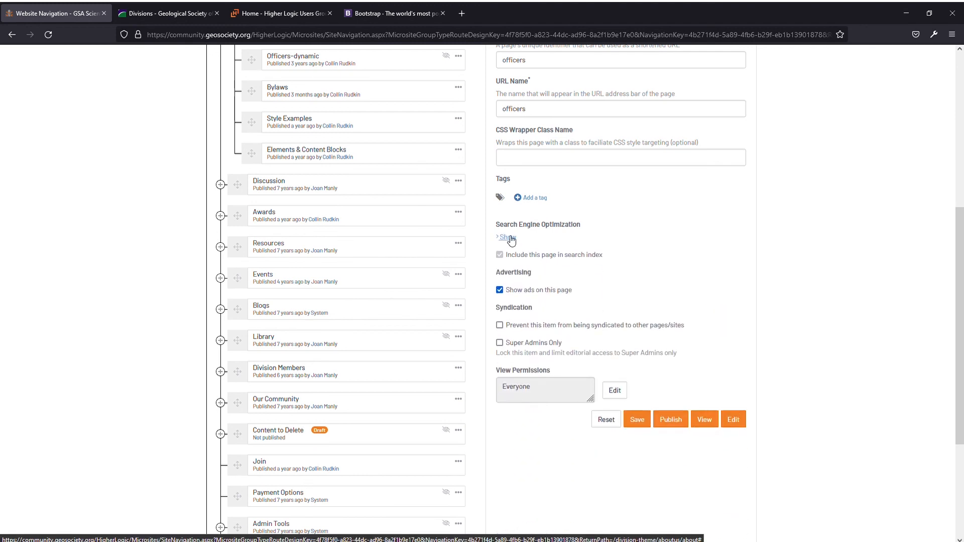